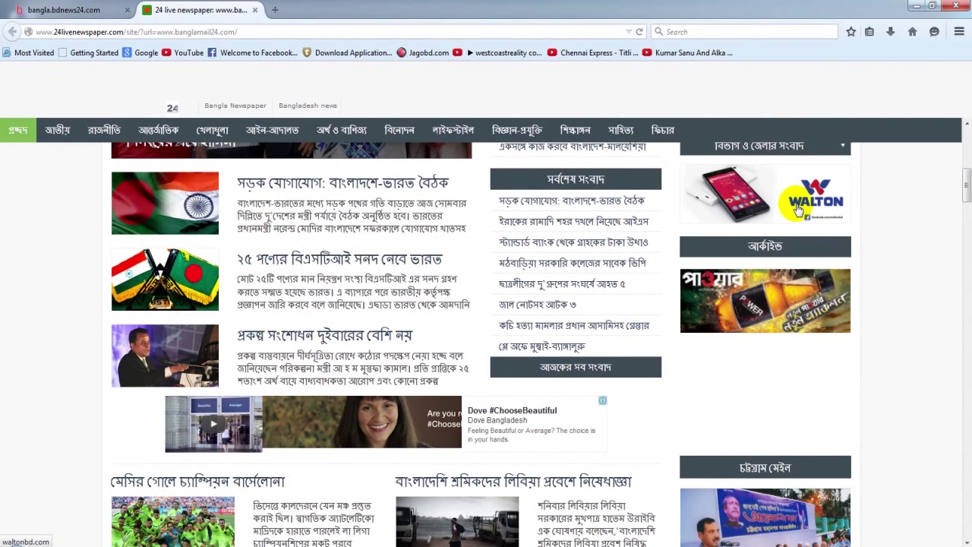
Step: Examine the banner advertisements on the bangla.bdnews24.com and banglamail24.com news pages
key("ctrl+Tab")
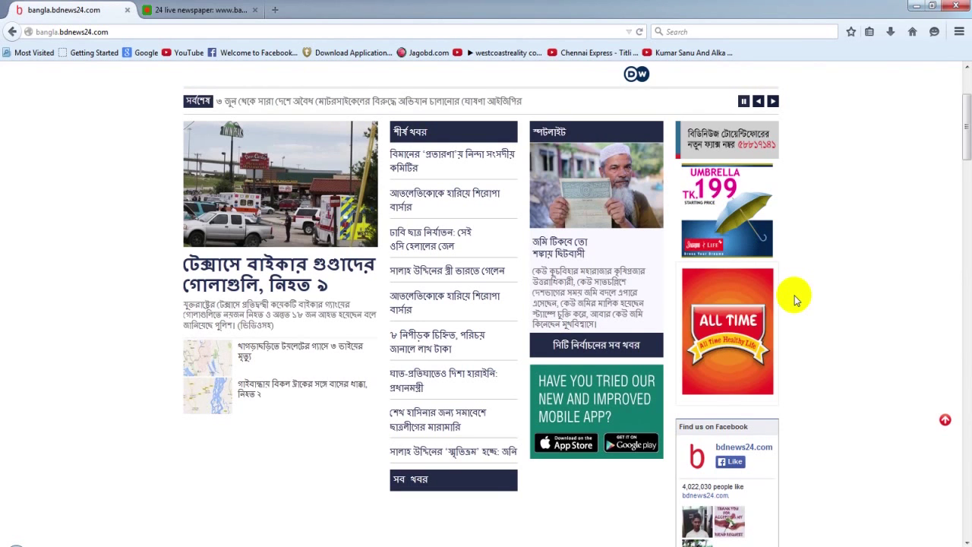
scroll(795, 300, "down", 3)
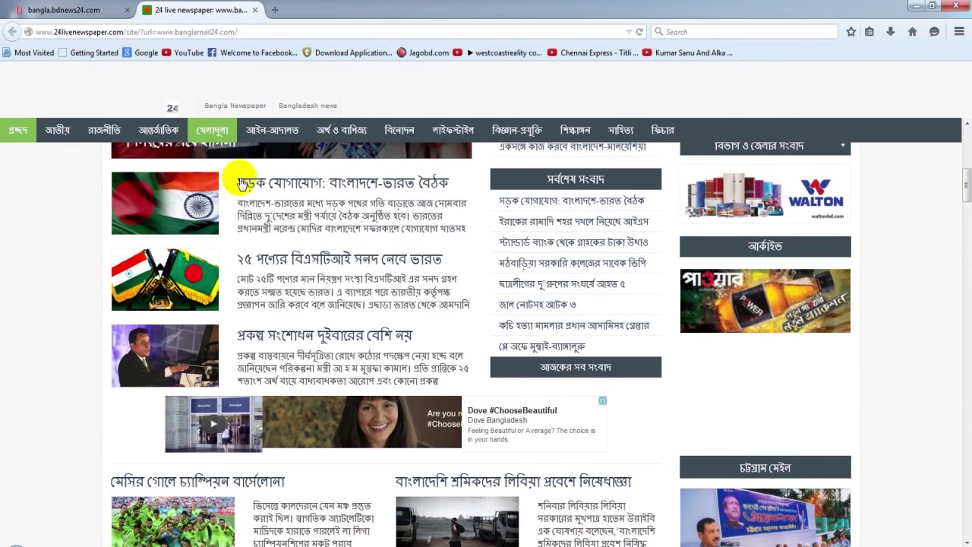
scroll(724, 196, "up", 3)
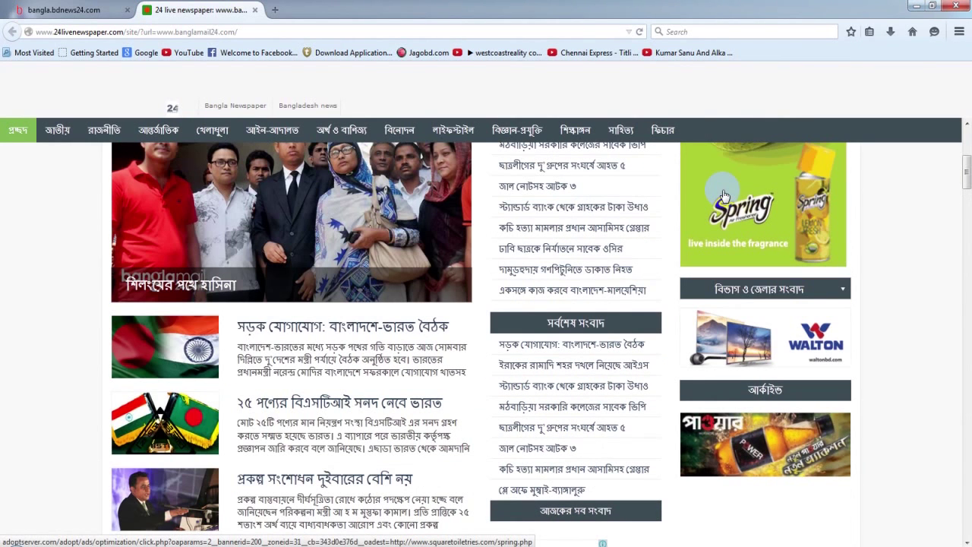
scroll(724, 196, "up", 2)
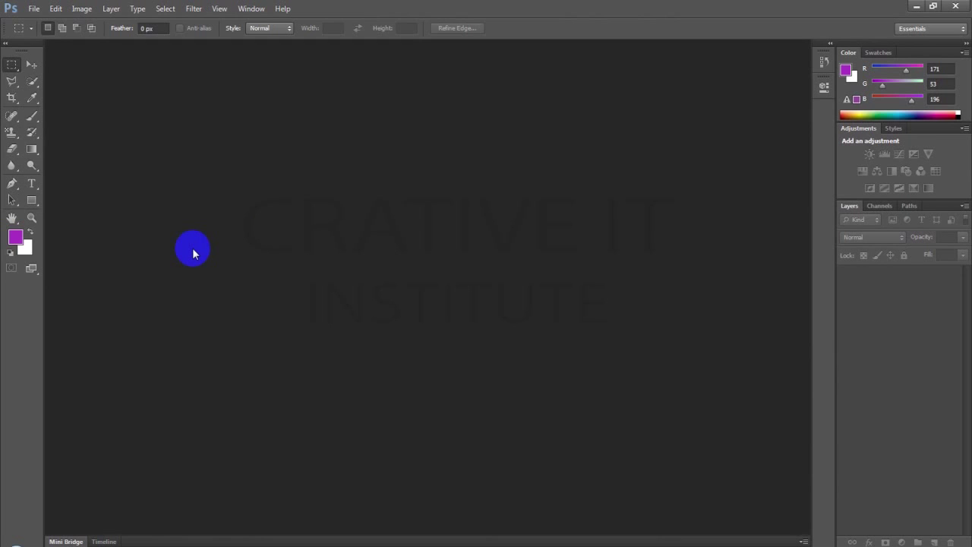
Step: Create a new Photoshop document 350 pixels wide and 250 pixels high at a resolution of 72 pixels per centimeter
key("ctrl+n")
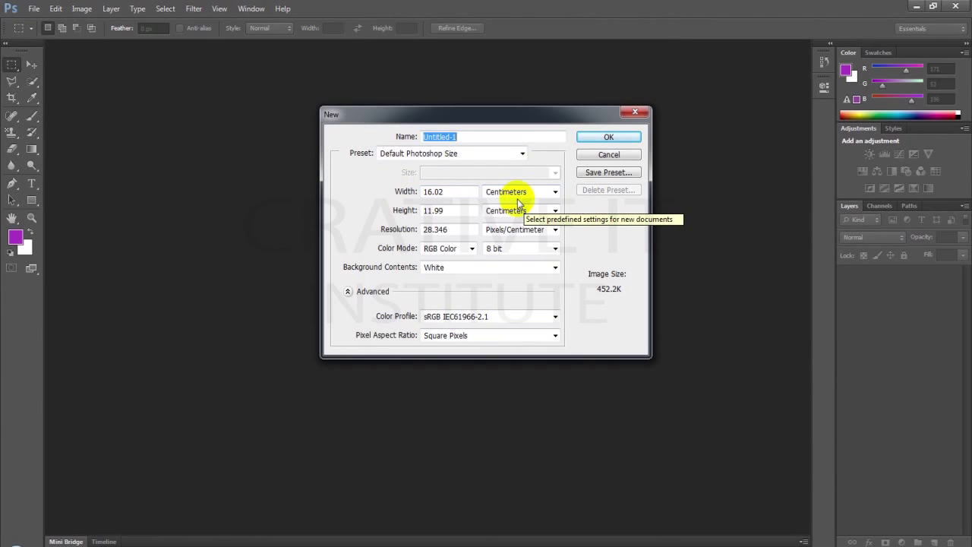
scroll(517, 199, "up", 2)
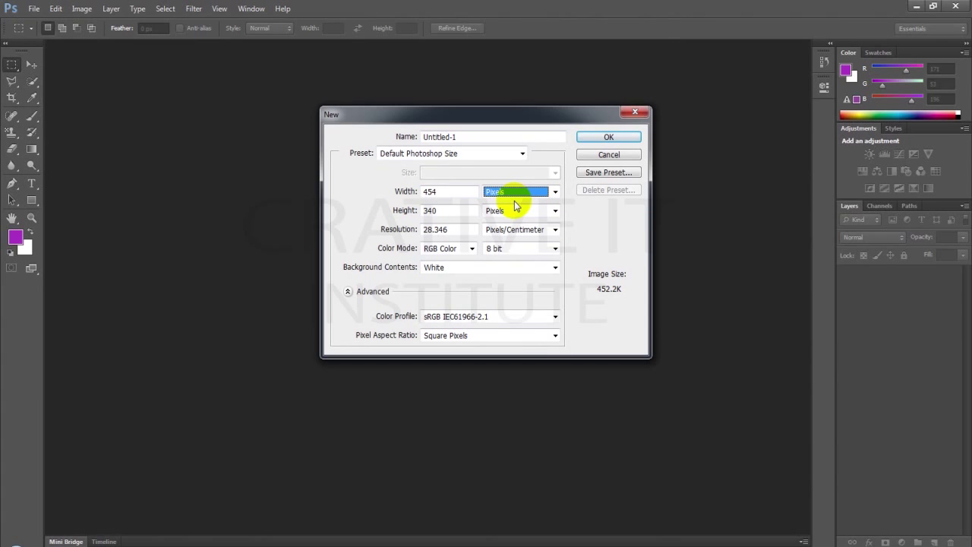
key("shift+Tab")
type("4")
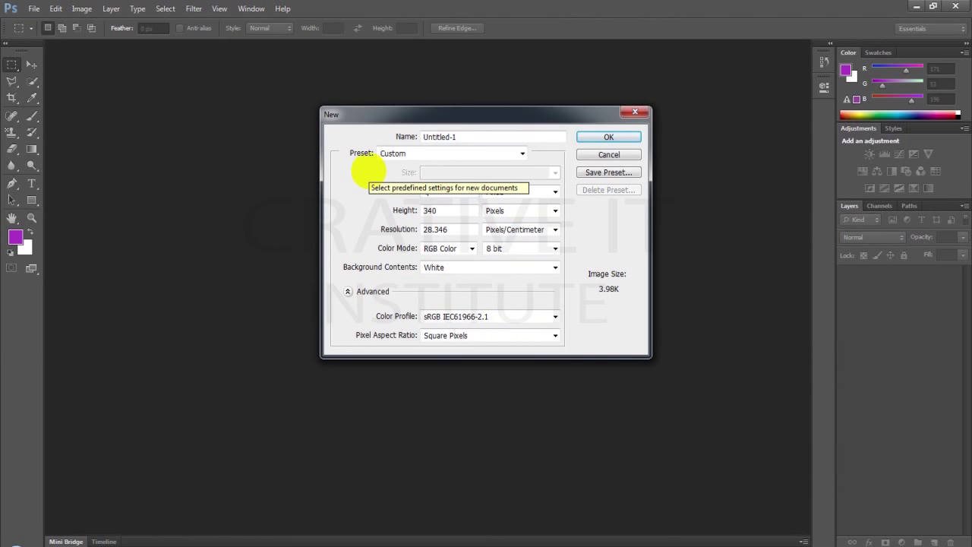
type("350")
key("Tab")
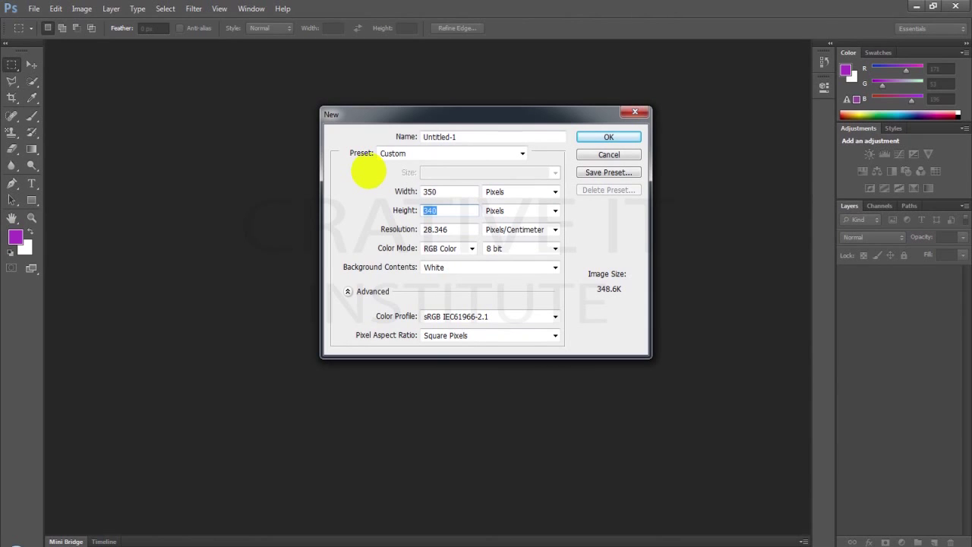
type("250")
key("Tab")
type("72")
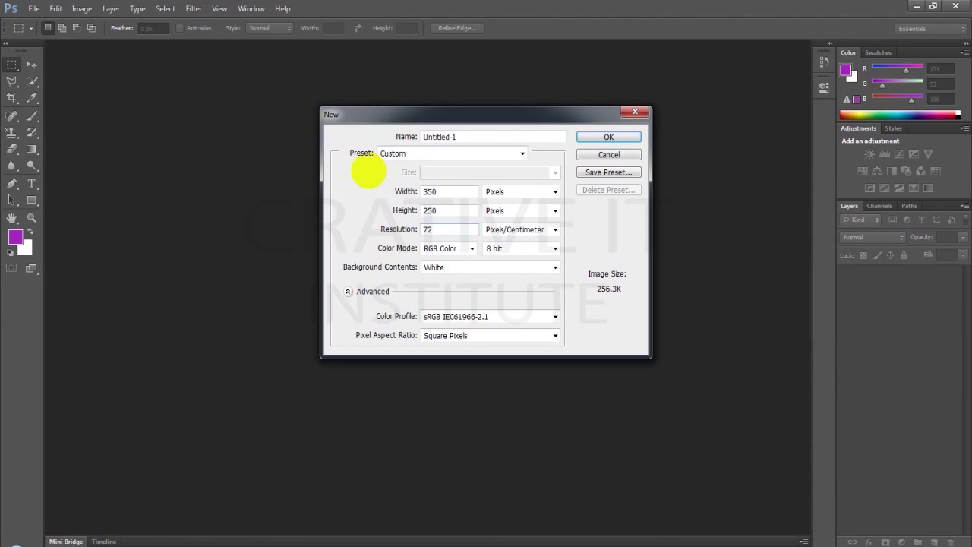
key("Tab")
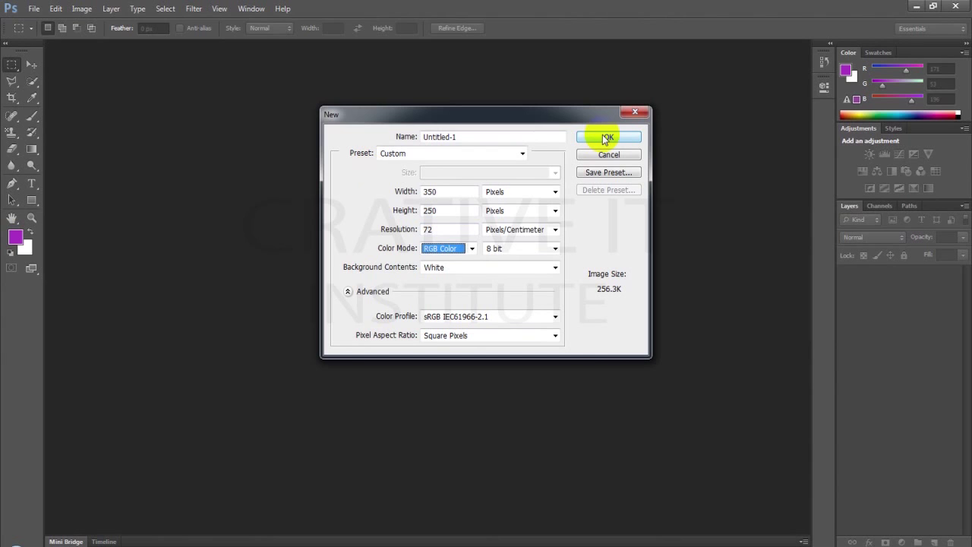
left_click(605, 139)
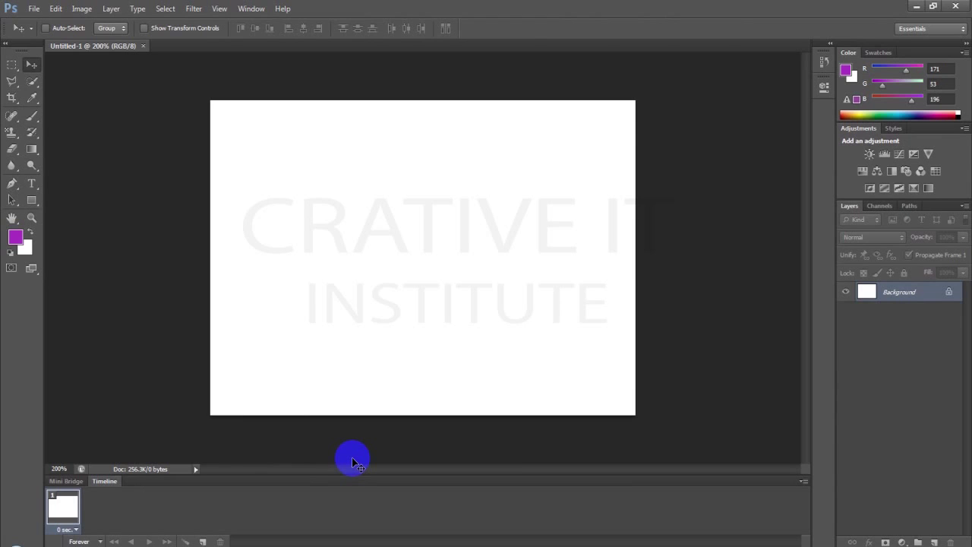
Step: Draw a small upright purple rectangle near the canvas's upper-left corner
key("u")
left_click_drag(237, 131, 278, 181)
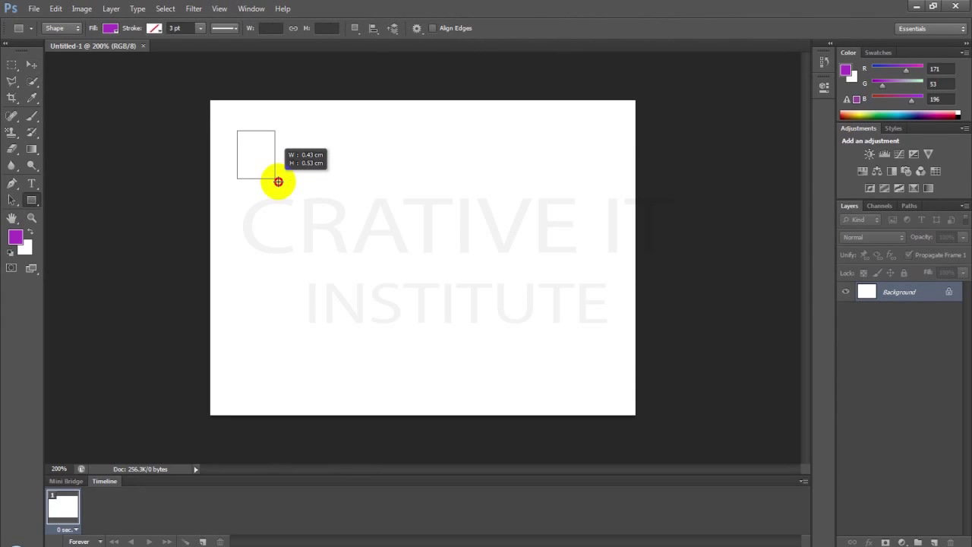
left_click_drag(278, 182, 283, 181)
key("v")
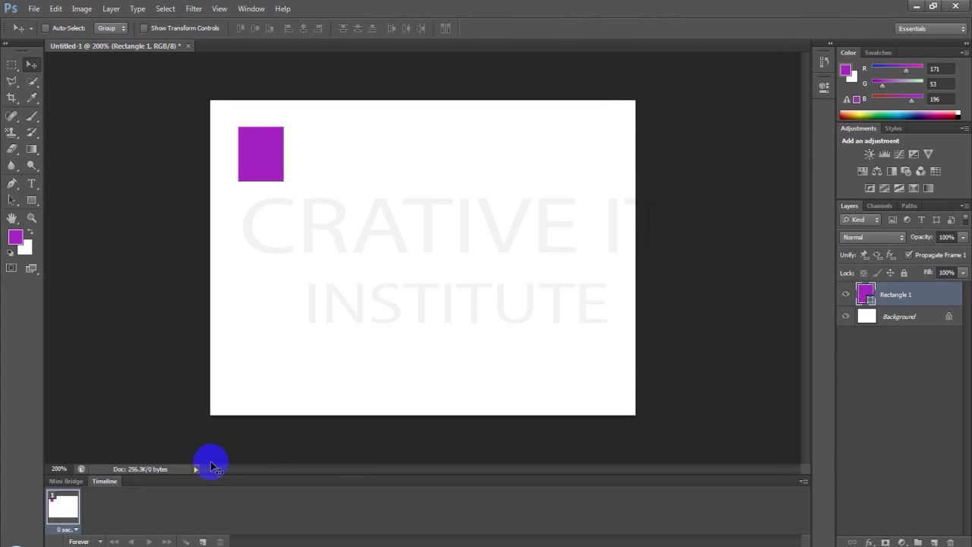
Step: Add animation frames 2 and 3 showing the rectangle and play the frame sequence
left_click(230, 448)
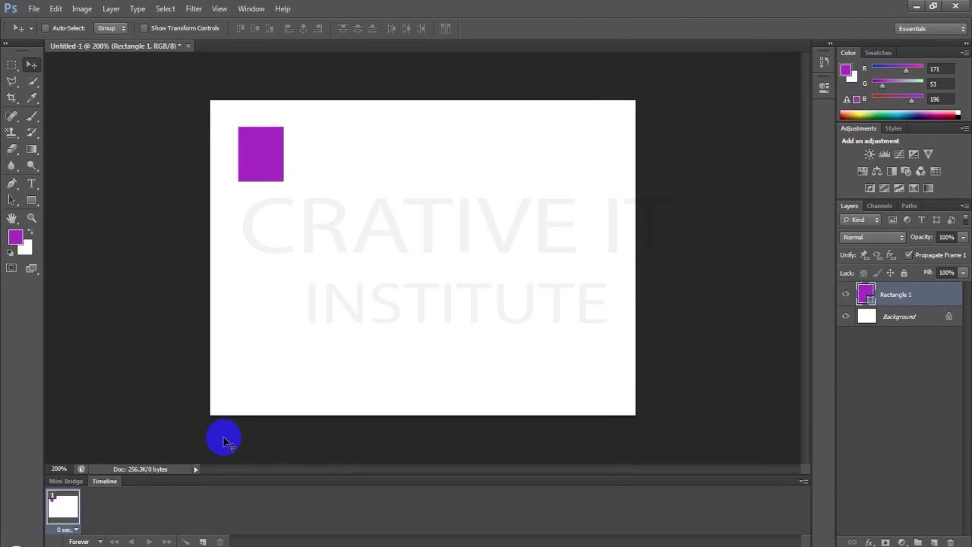
left_click(84, 504)
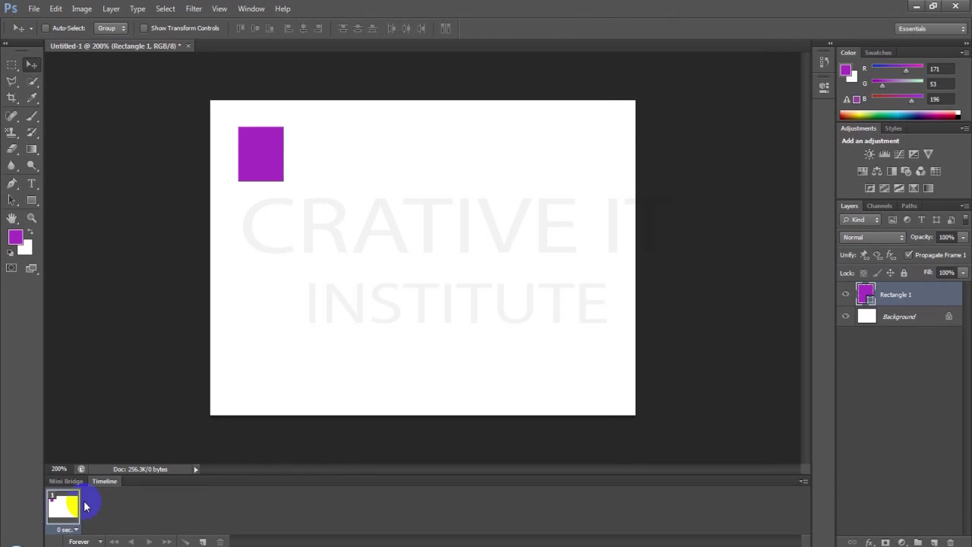
left_click(59, 514)
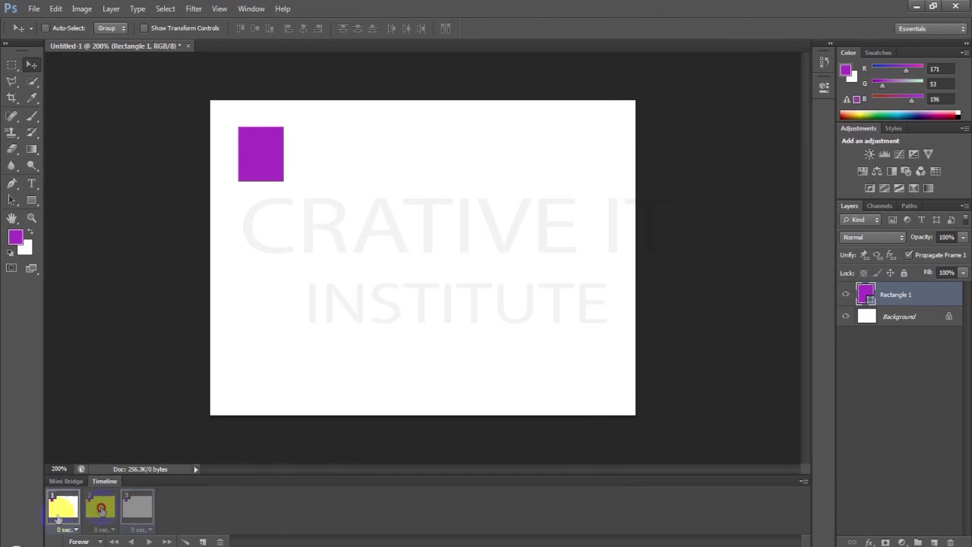
left_click(101, 509)
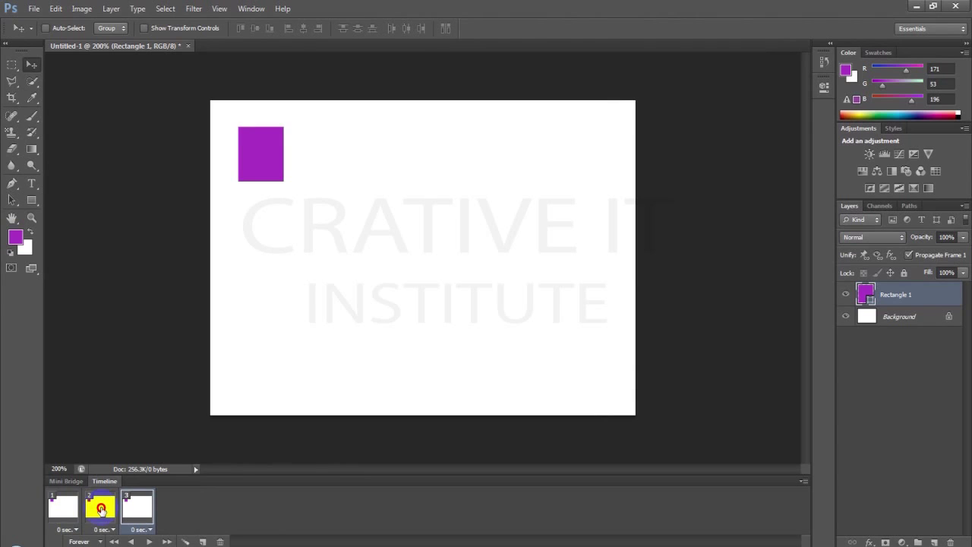
left_click(148, 542)
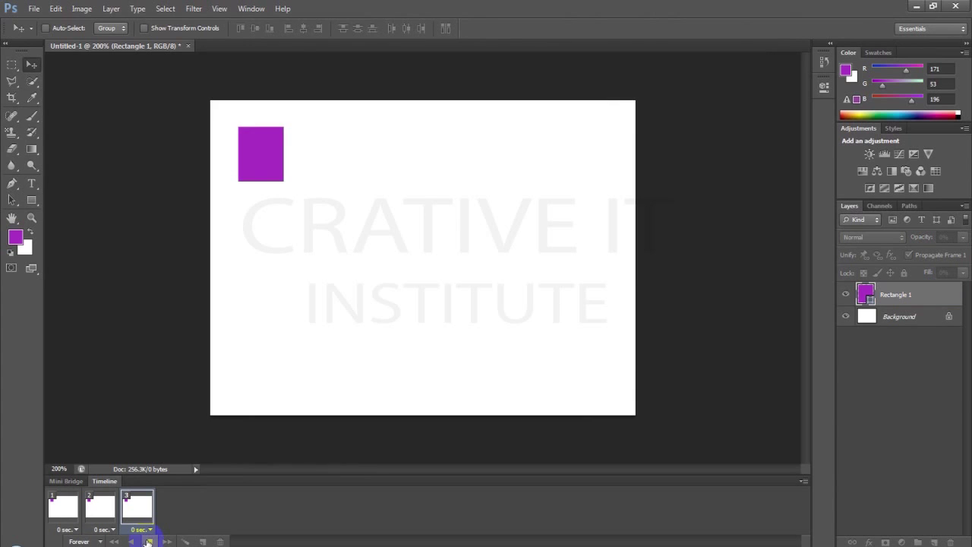
left_click(148, 542)
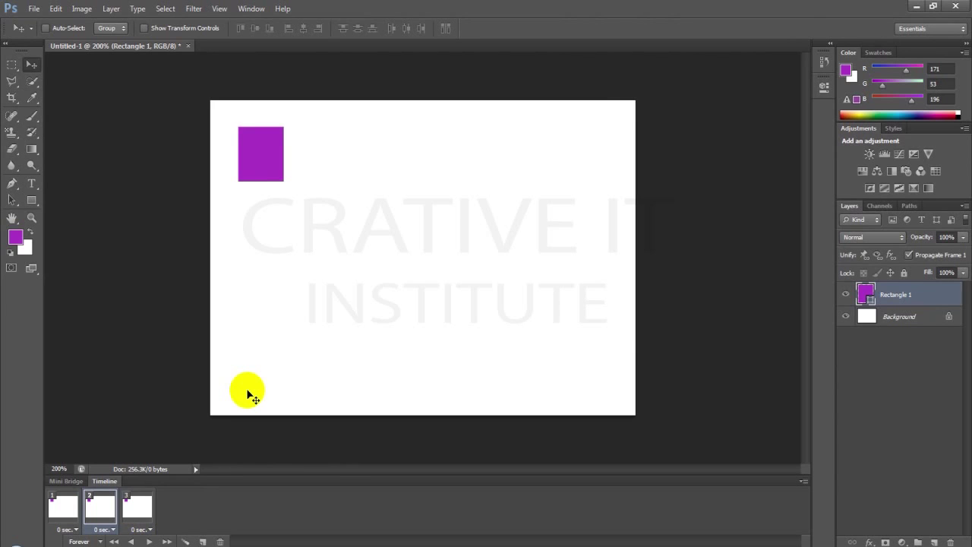
Step: Undo the added animation frames and the rectangle
key("ctrl+alt+z")
key("ctrl+alt+z")
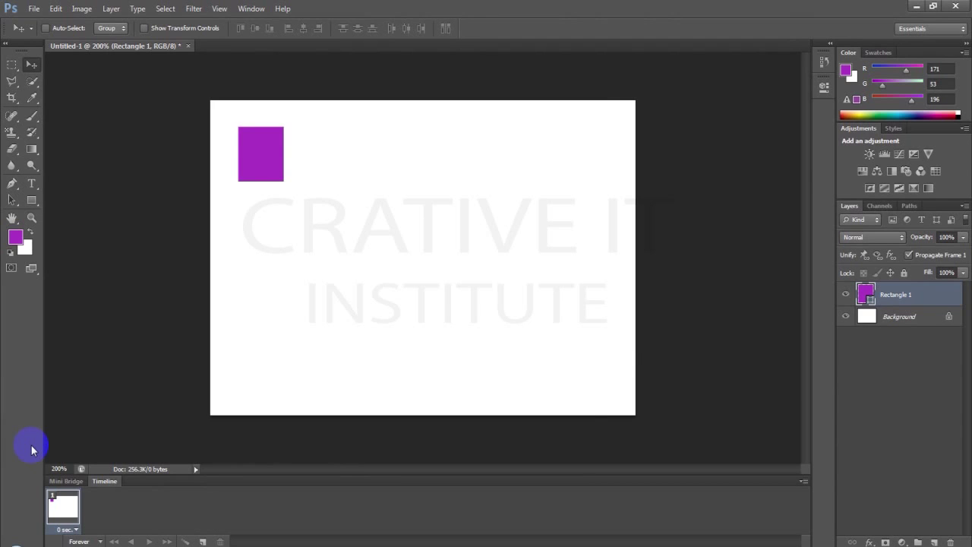
key("ctrl+alt+z")
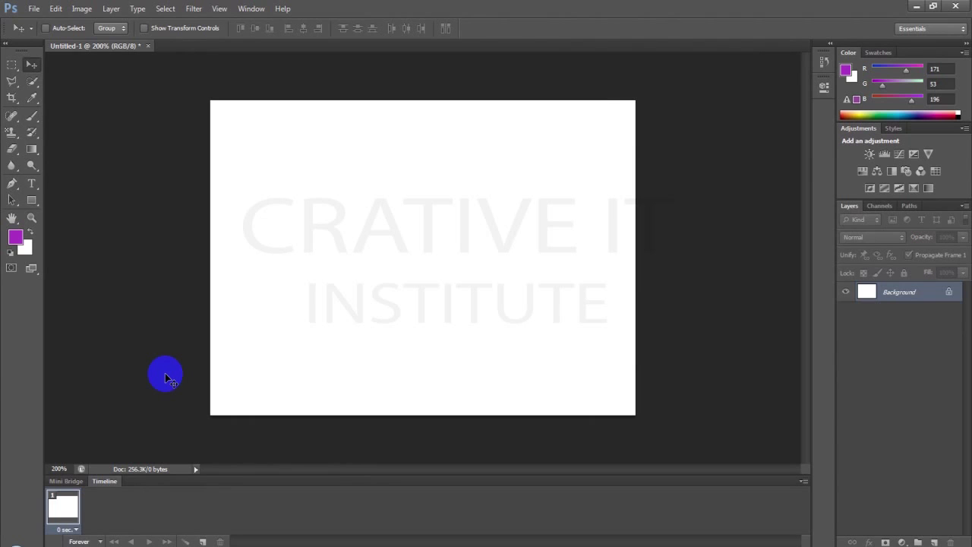
Step: Draw a small purple circle with the Ellipse tool and place it near the canvas's upper-left corner
left_click(935, 541)
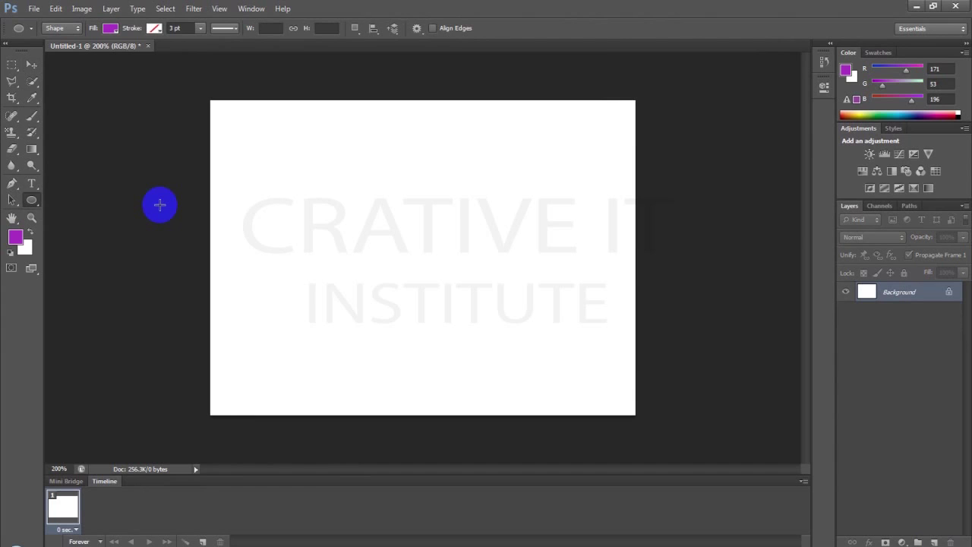
left_click_drag(251, 138, 296, 183)
key("v")
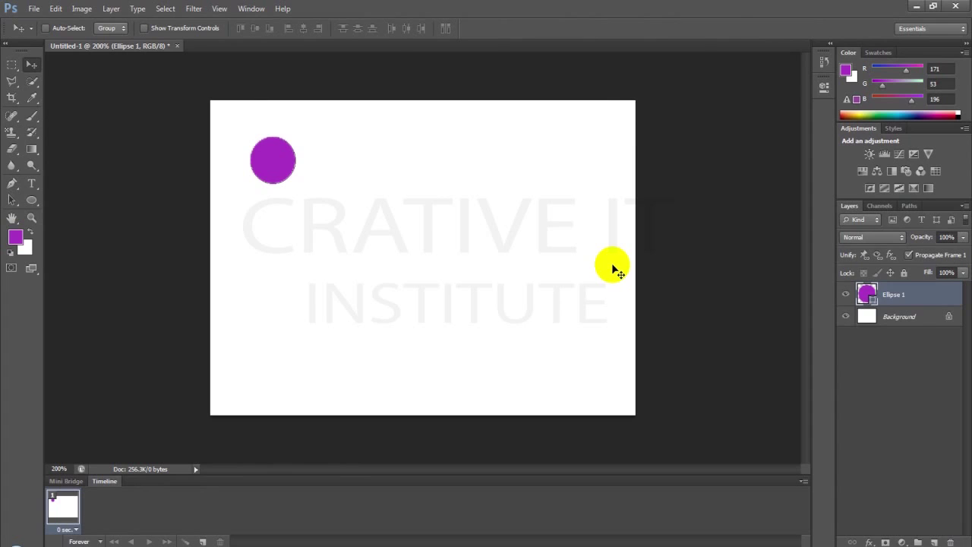
left_click_drag(281, 196, 253, 159)
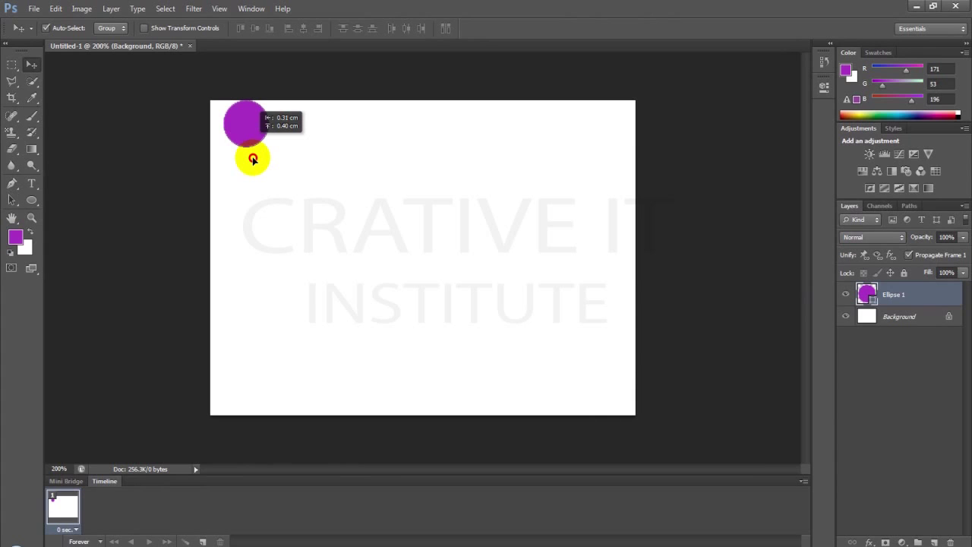
left_click_drag(253, 159, 278, 178)
left_click(280, 218)
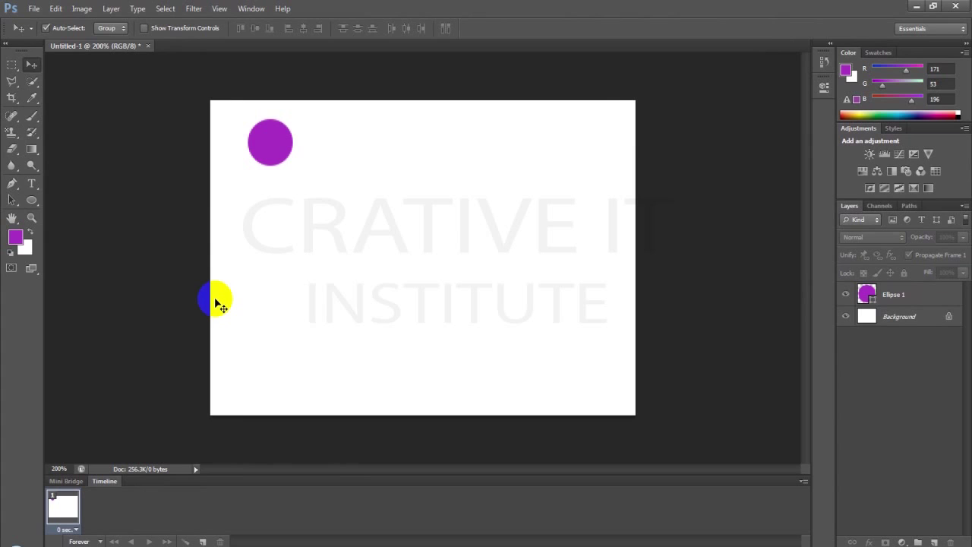
Step: Add a second animation frame with the circle near the canvas's lower-left corner and compare it with the first frame
left_click(72, 512)
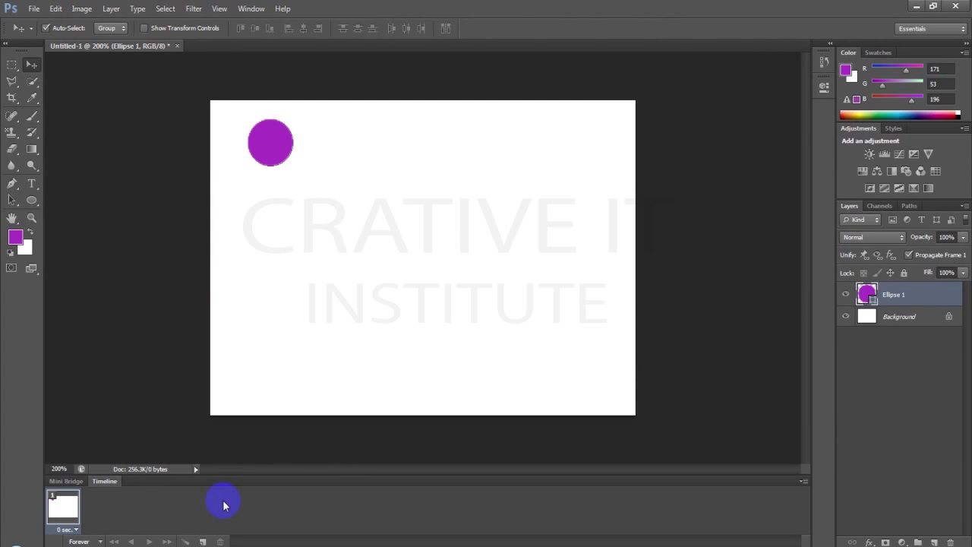
left_click(203, 541)
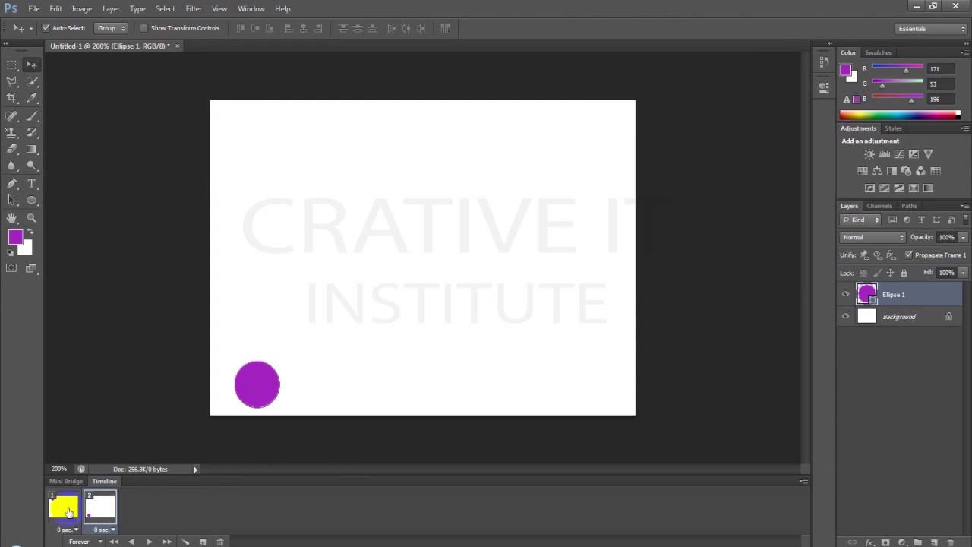
left_click(101, 514)
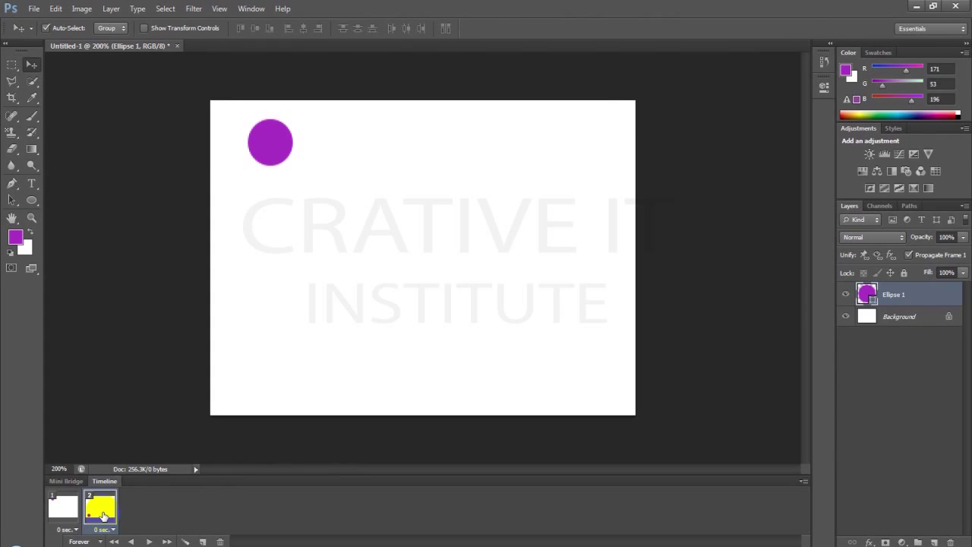
left_click(106, 514)
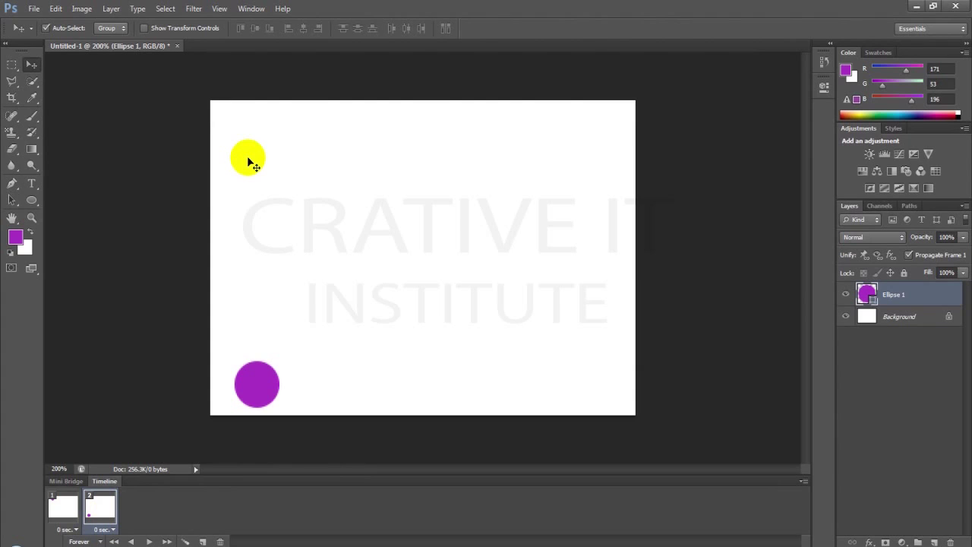
left_click(161, 480)
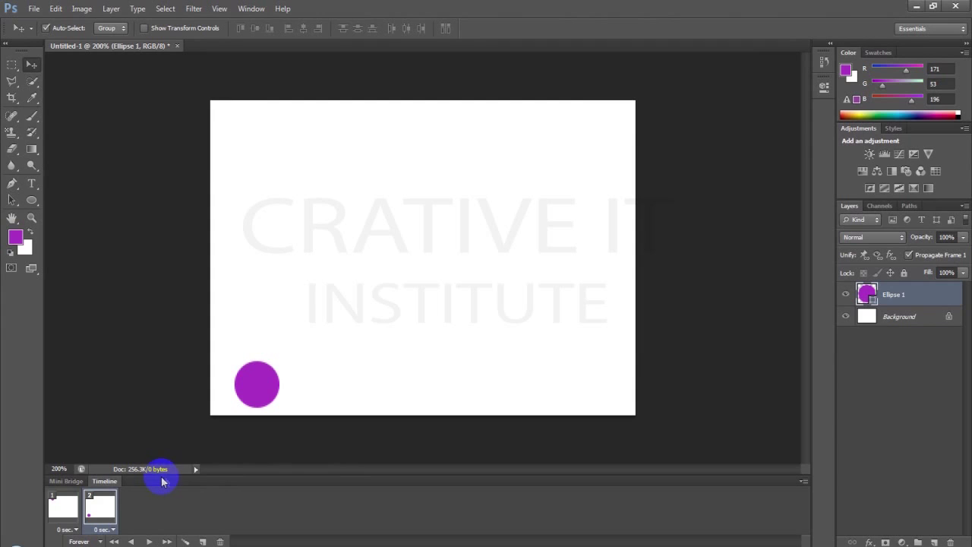
Step: Undo the circle's large move and build frames 2 to 6 with the circle shifted slightly lower in small steps
key("ctrl+alt+z")
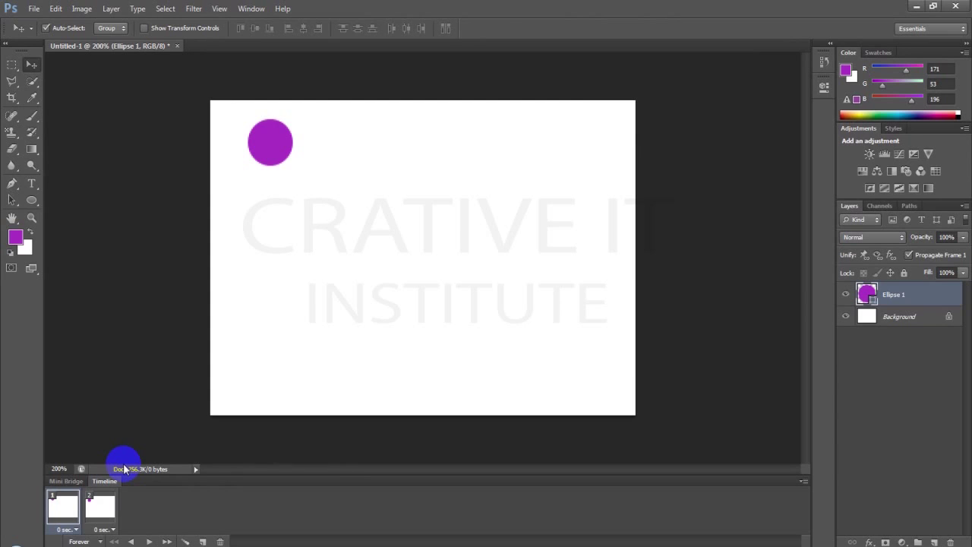
left_click(203, 541)
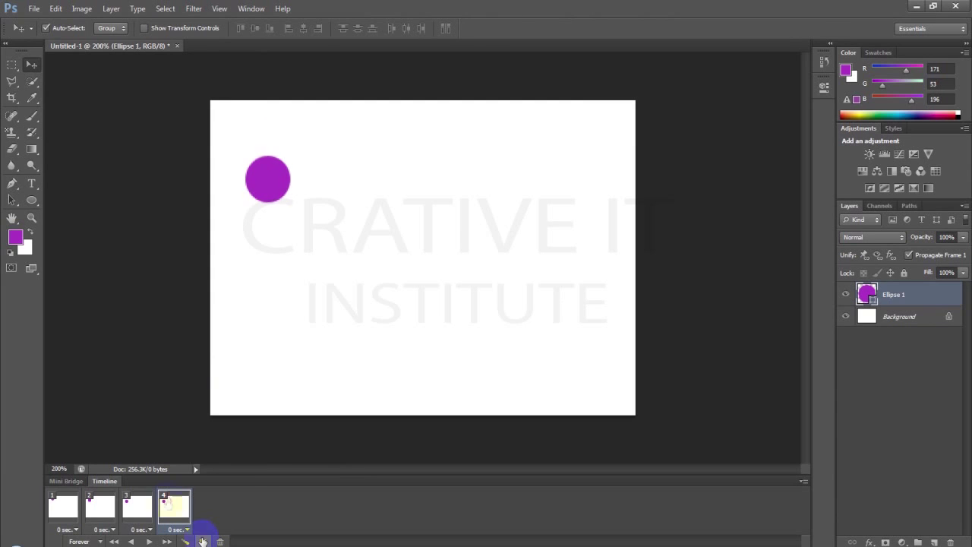
left_click(168, 503)
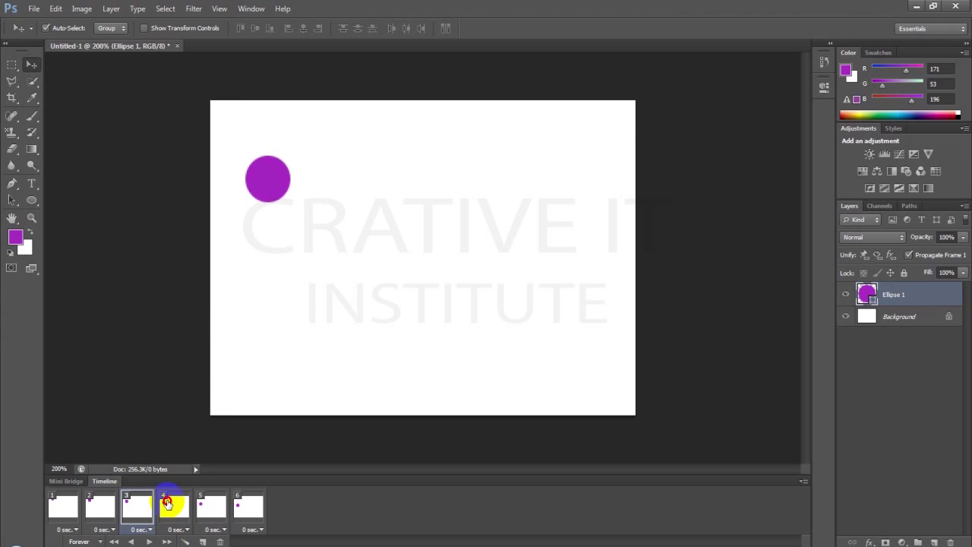
Step: Play the circle animation and delete frames 2 to 6
key("space")
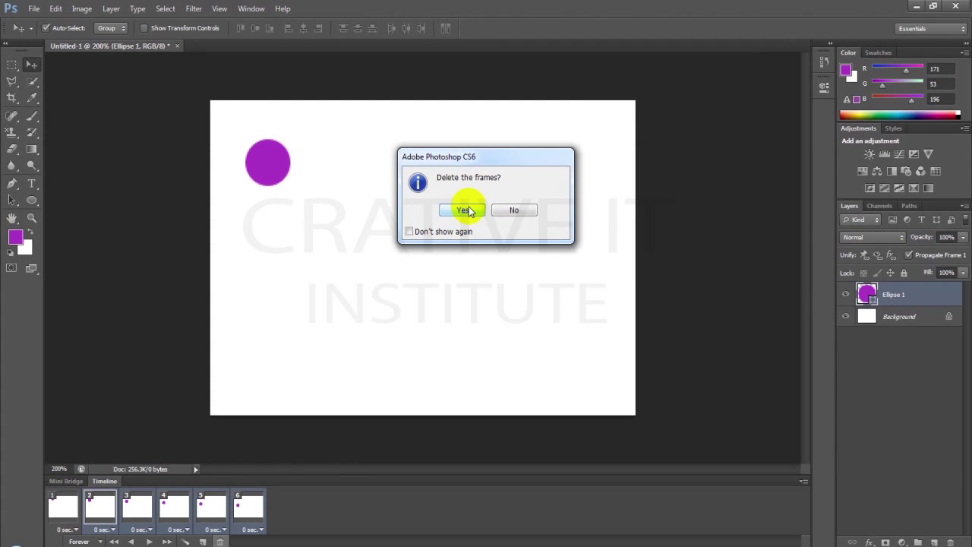
left_click(463, 211)
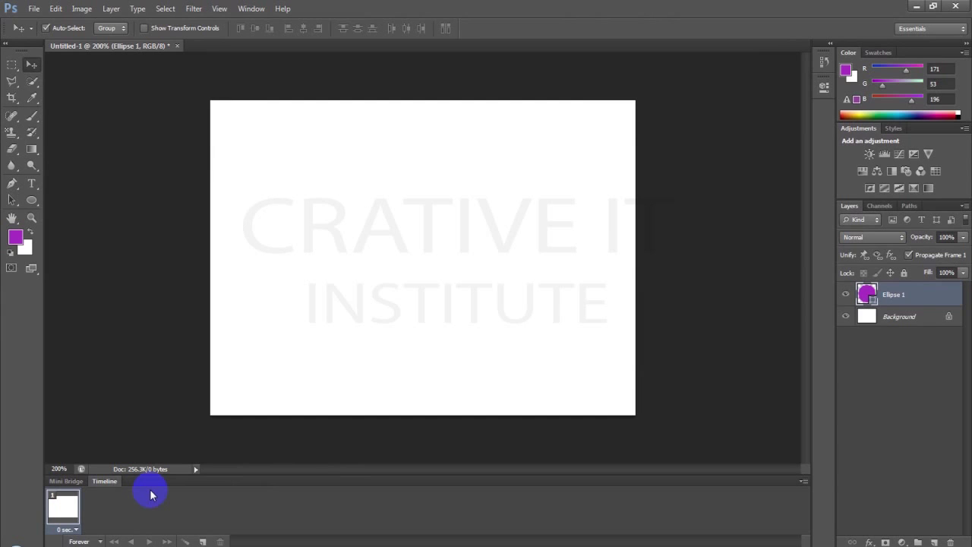
Step: Add a second animation frame with the purple circle moved down near the canvas's lower-left corner
left_click(243, 337)
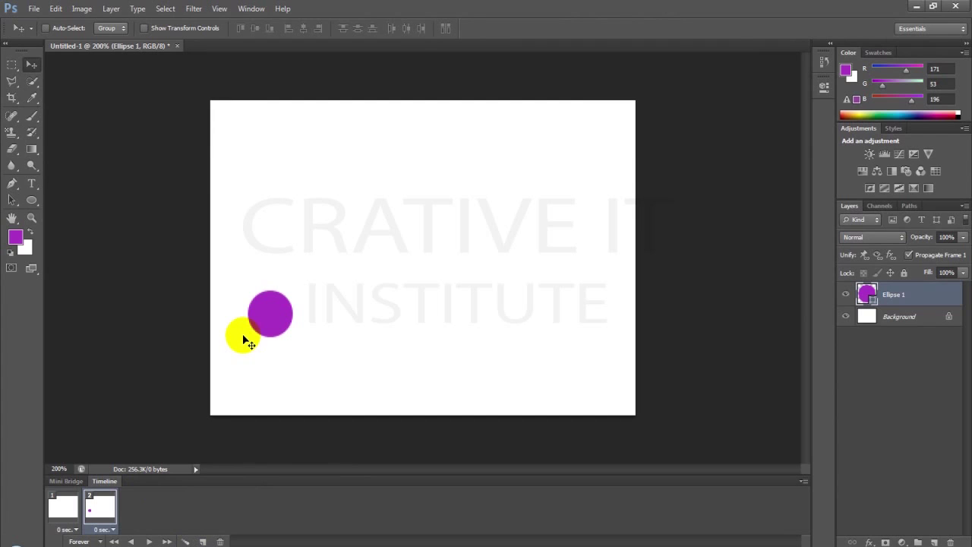
left_click_drag(243, 342, 240, 404)
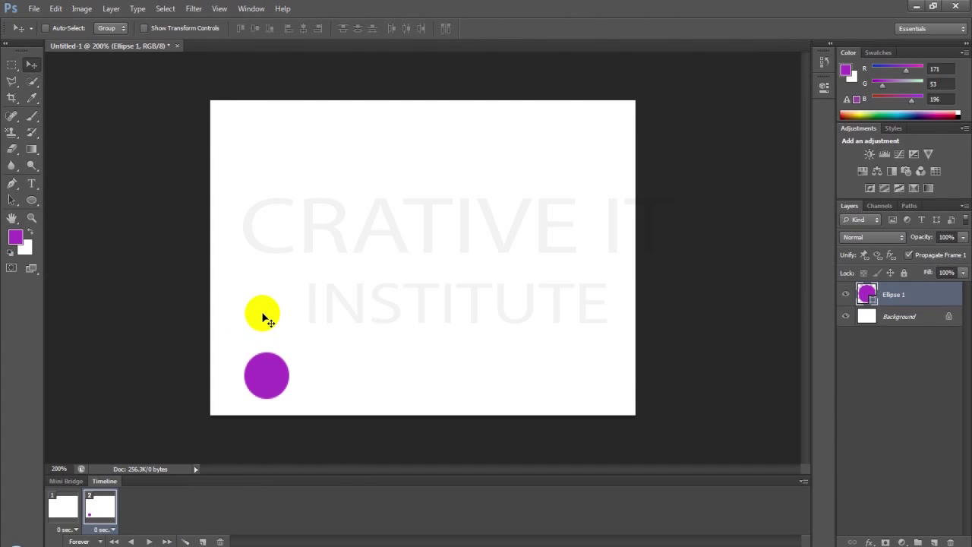
left_click_drag(263, 313, 250, 364)
Step: Tween frames 1 and 2 with 20 added frames and play the circle animation
left_click(67, 505)
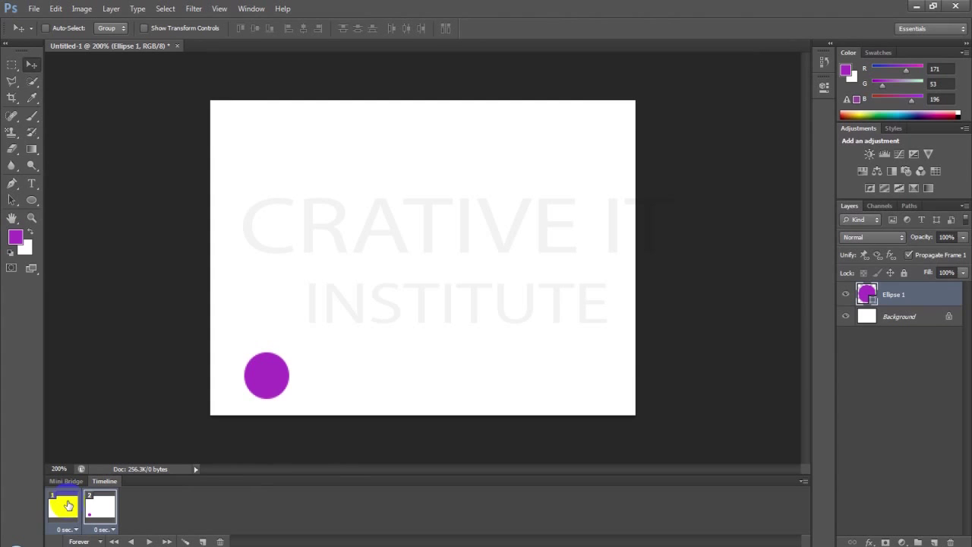
left_click(186, 542)
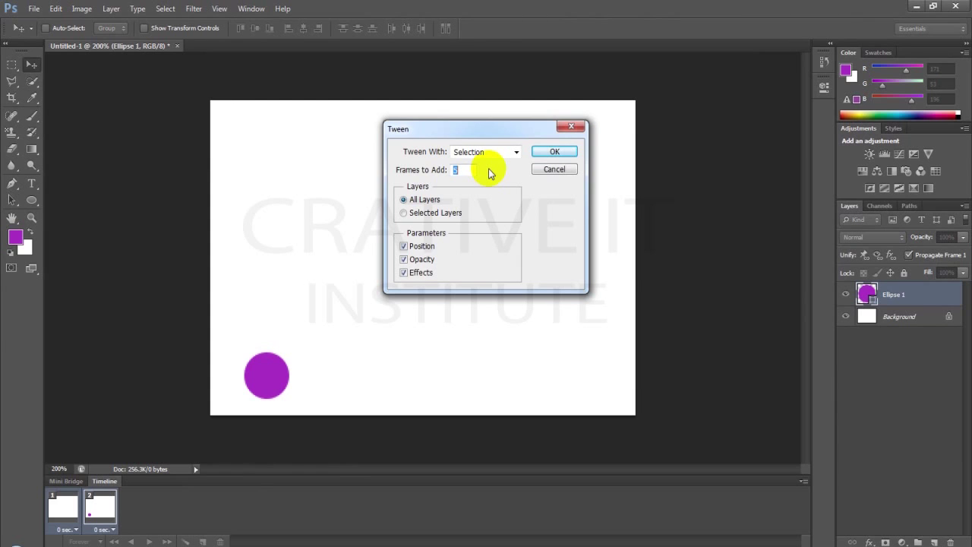
type("20")
key("Return")
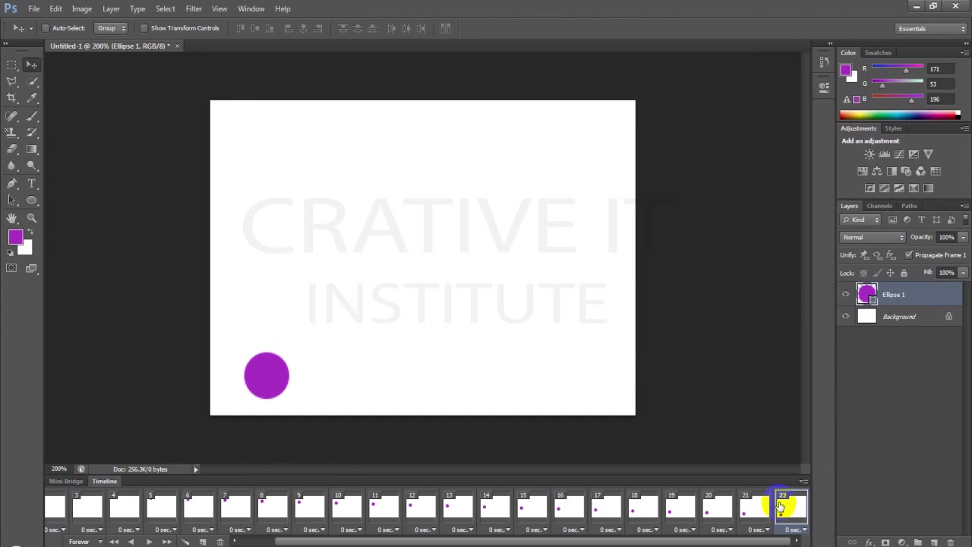
left_click(53, 510)
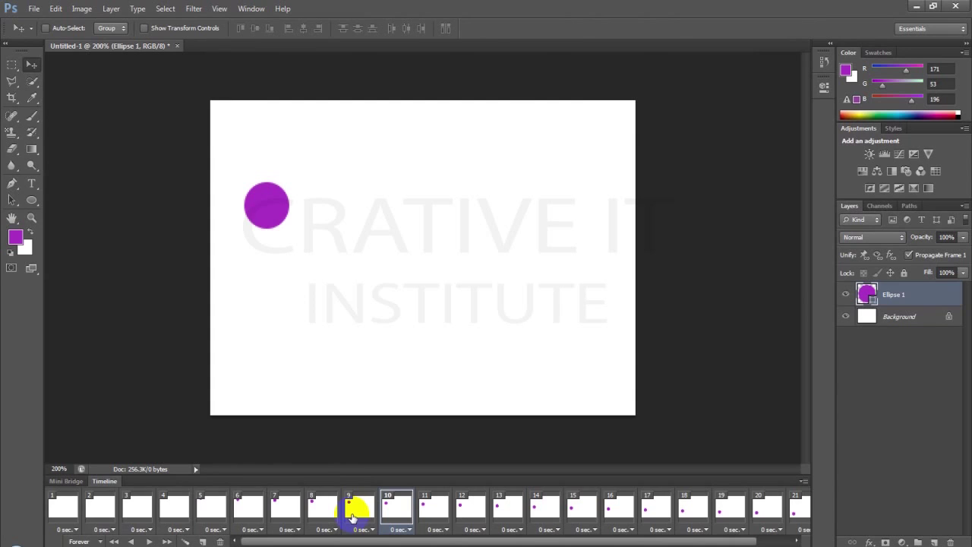
left_click(149, 541)
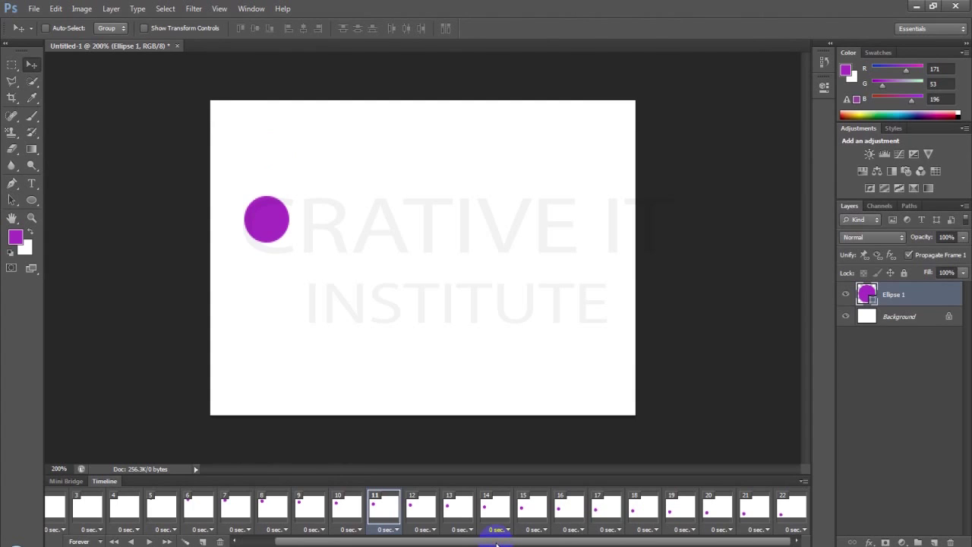
Step: Set the delay of all frames to 0.1 seconds and play the animation
left_click_drag(497, 544, 382, 525)
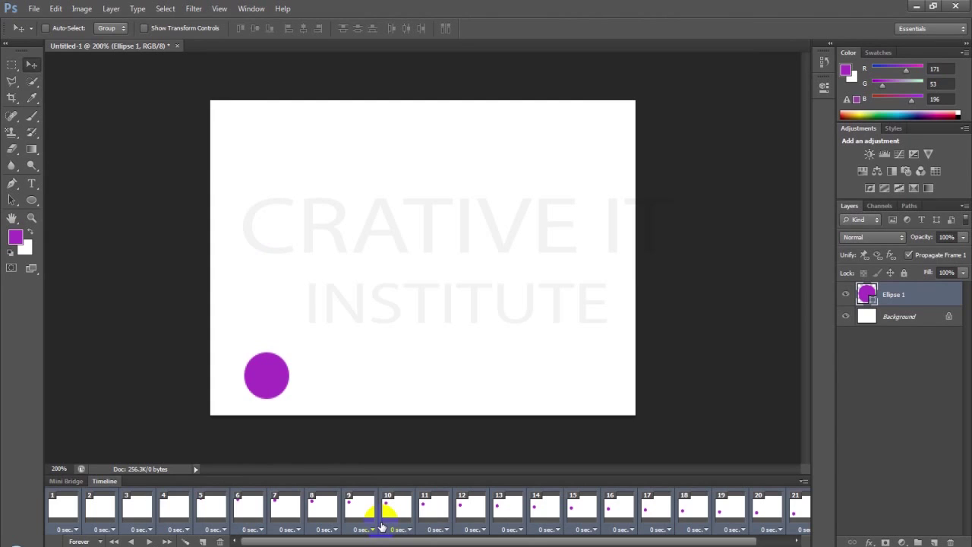
left_click(330, 530)
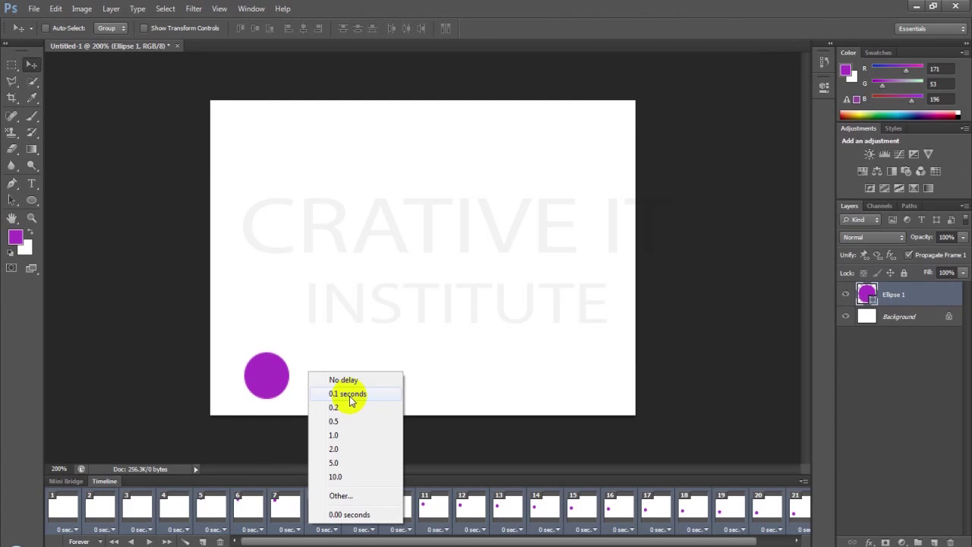
left_click(349, 393)
left_click(148, 541)
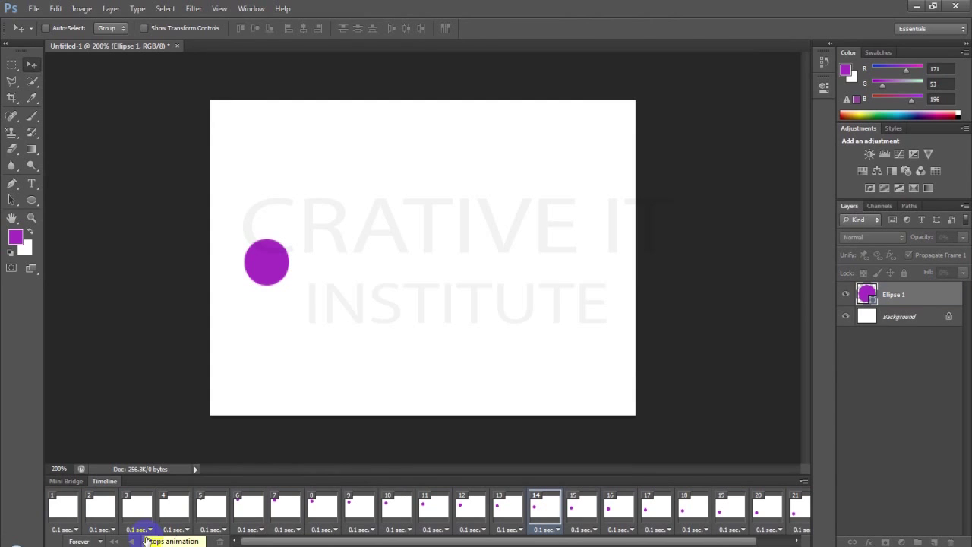
left_click(147, 541)
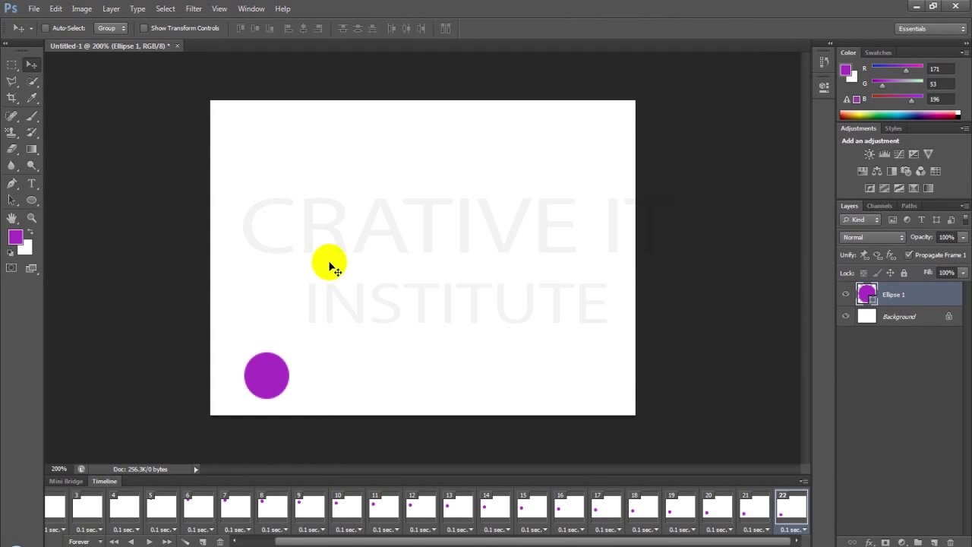
Step: Extend the animation after frame 22 with the circle moving up and to the right, tweened to 30 frames in total
left_click(783, 511)
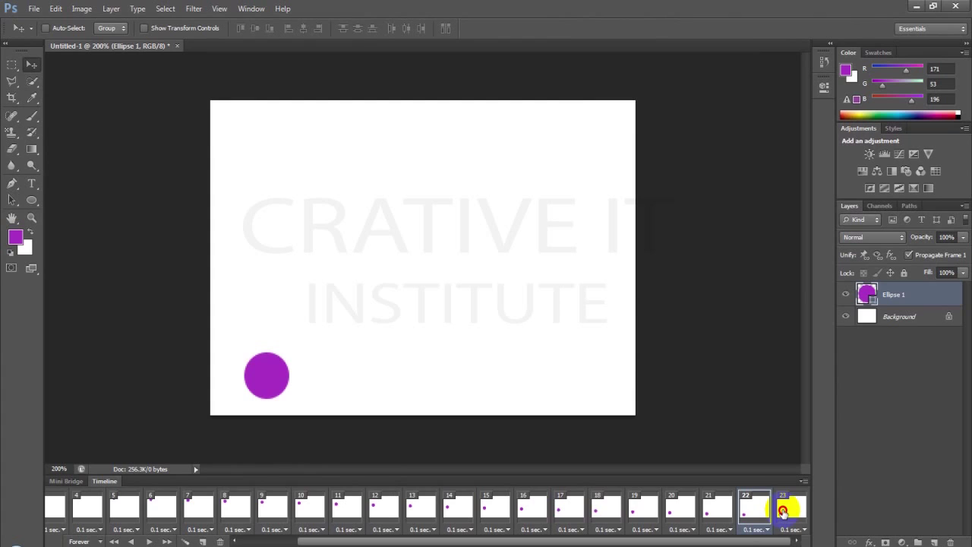
left_click(782, 511)
left_click(722, 507, "shift")
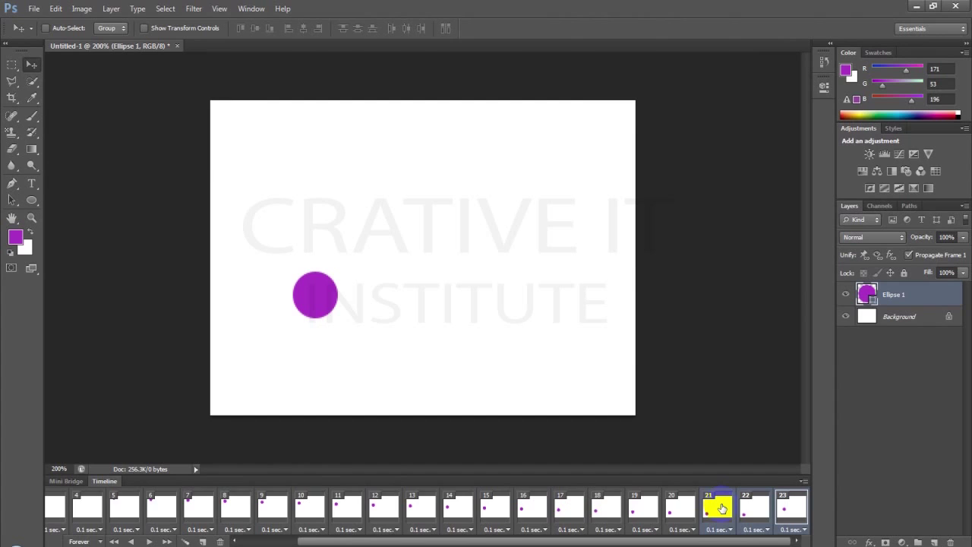
left_click(754, 506)
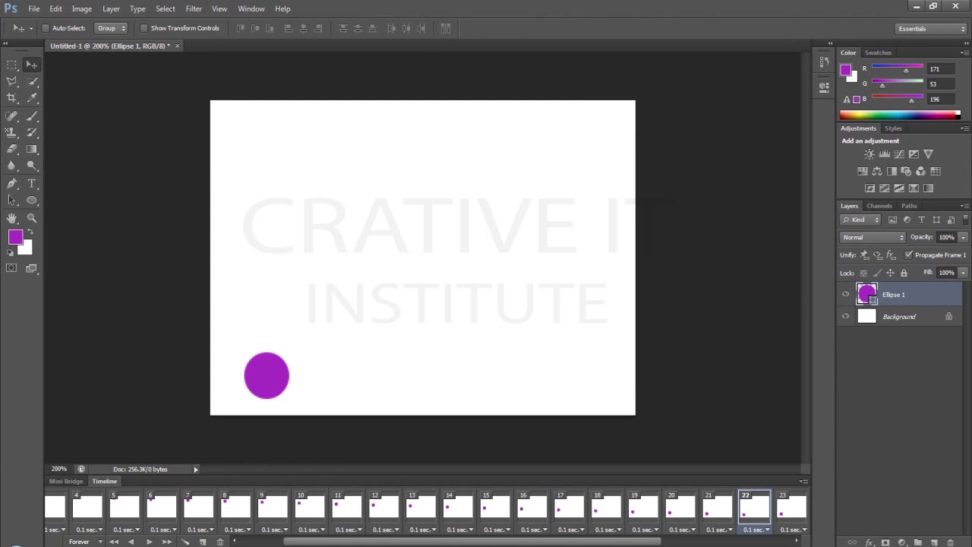
Step: Play the extended circle animation and delete its frames
key("space")
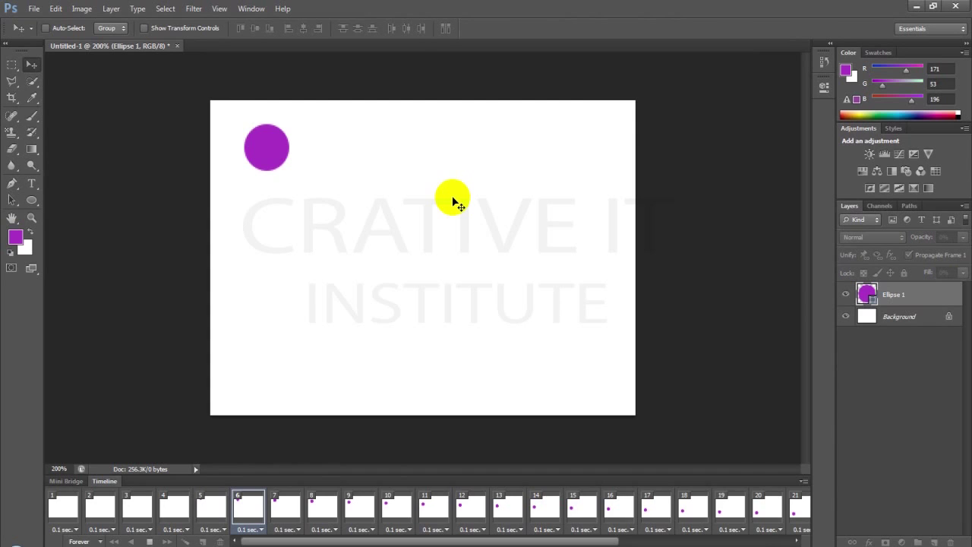
key("space")
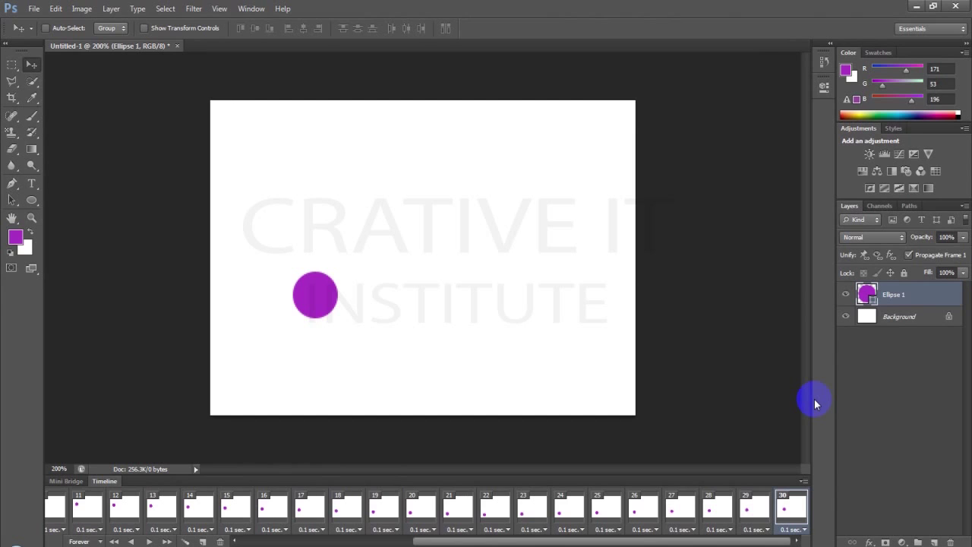
key("Delete")
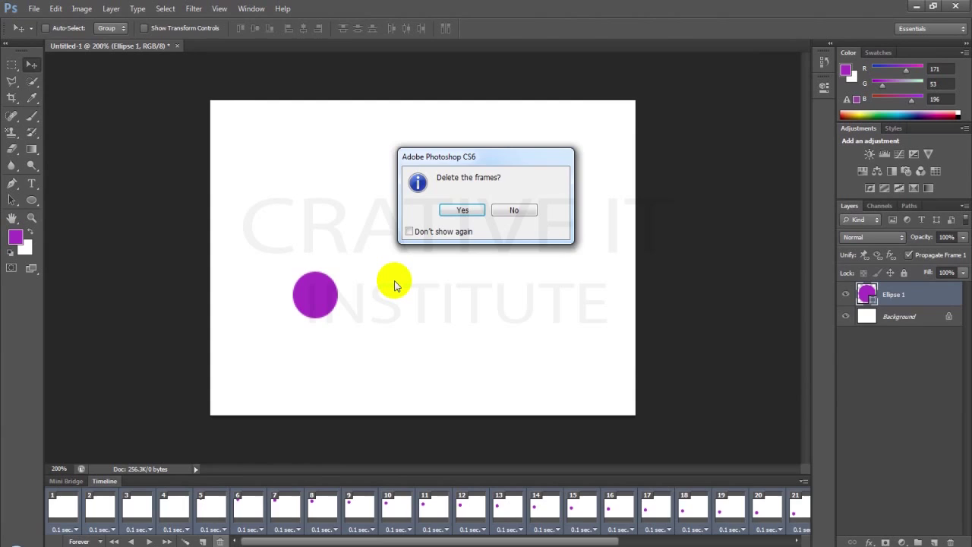
Step: Draw a bird custom shape near the canvas's lower-left corner and fill it with red cf0000
left_click(32, 202)
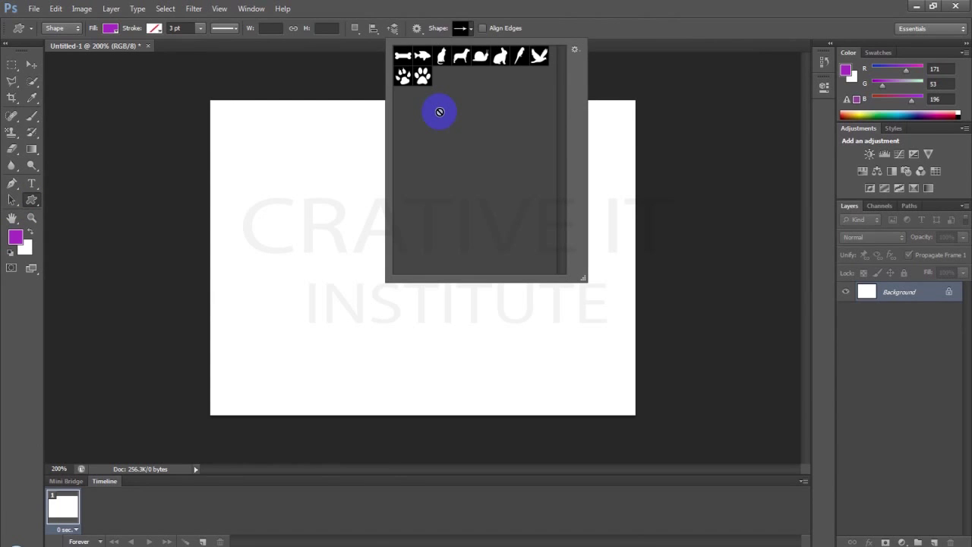
left_click(540, 55)
left_click_drag(227, 320, 267, 366)
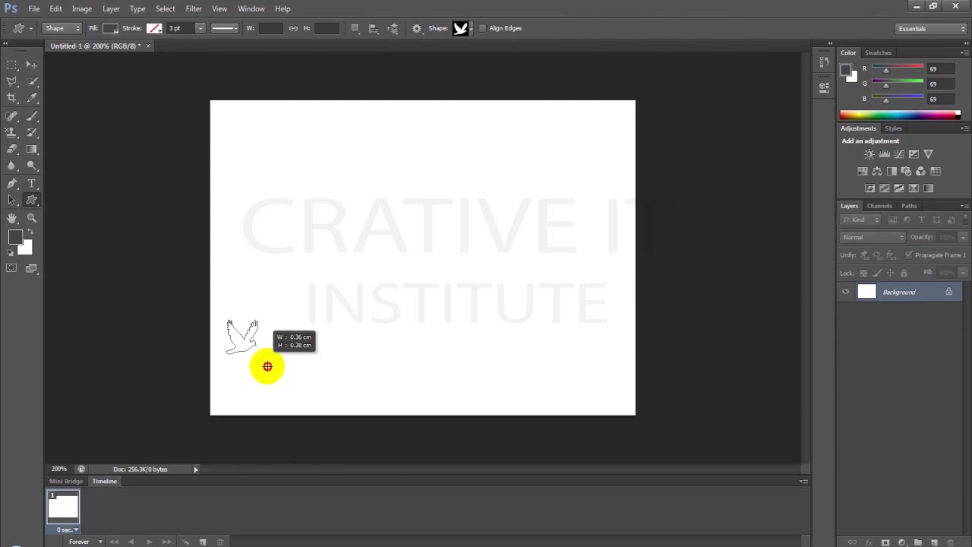
left_click_drag(268, 366, 276, 369)
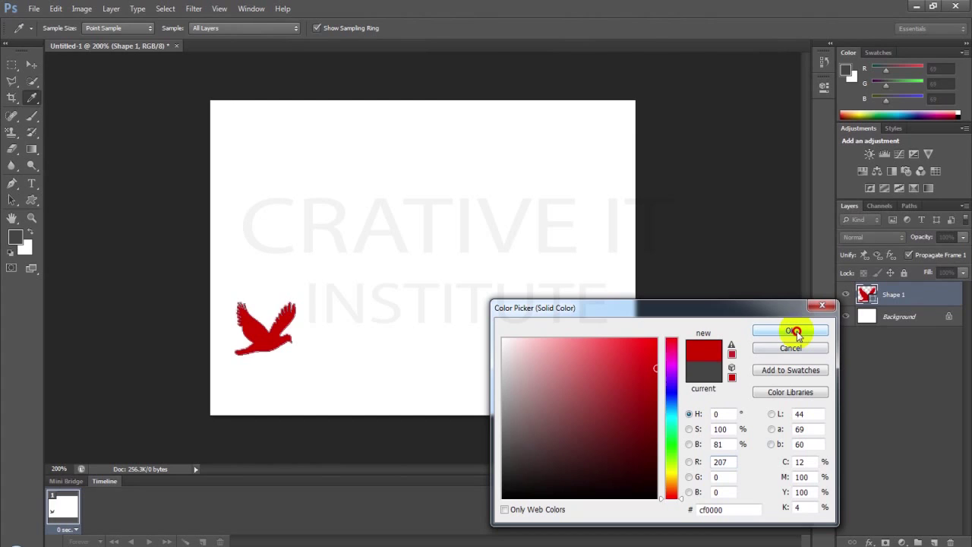
left_click(793, 331)
Step: Animate the bird from outside the canvas's lower left to its upper right by tweening two frames into 32
key("v")
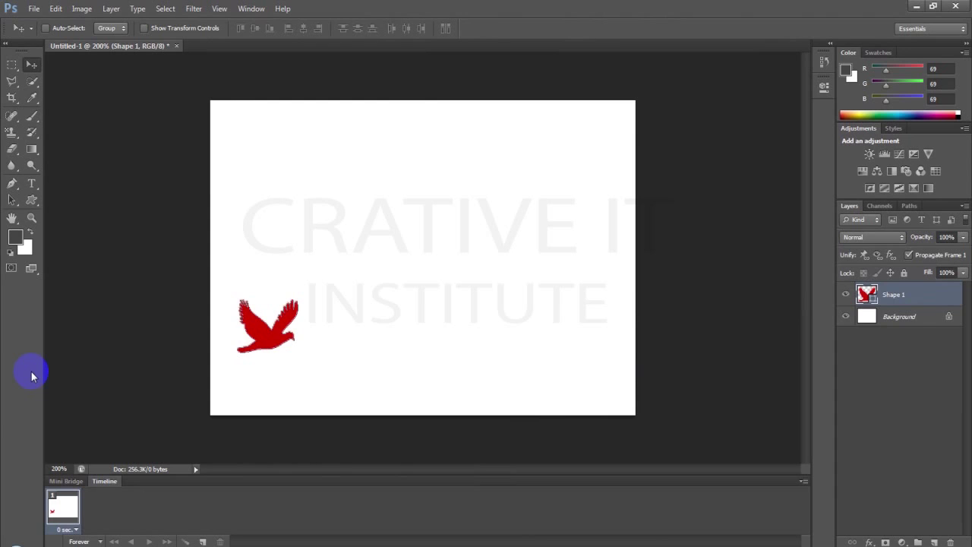
left_click_drag(32, 375, 156, 401)
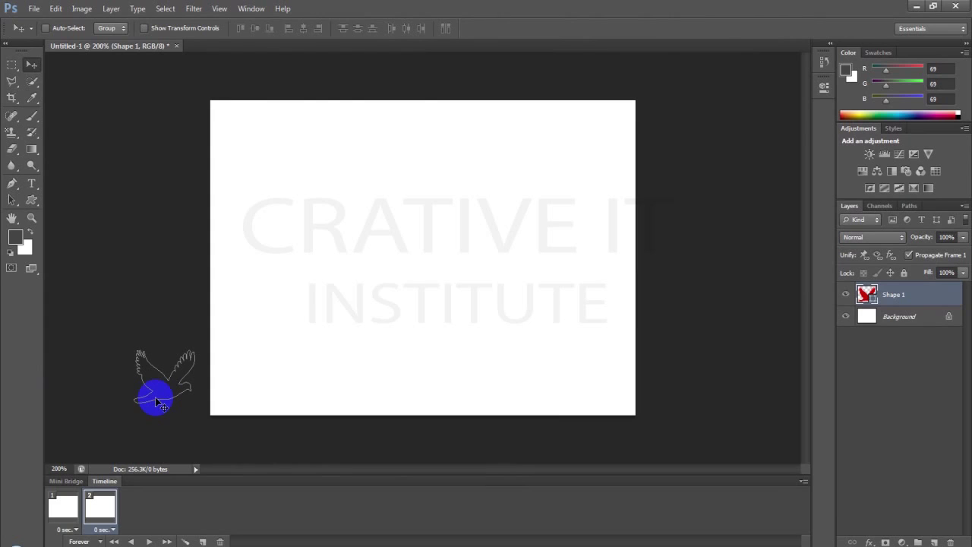
left_click(184, 542)
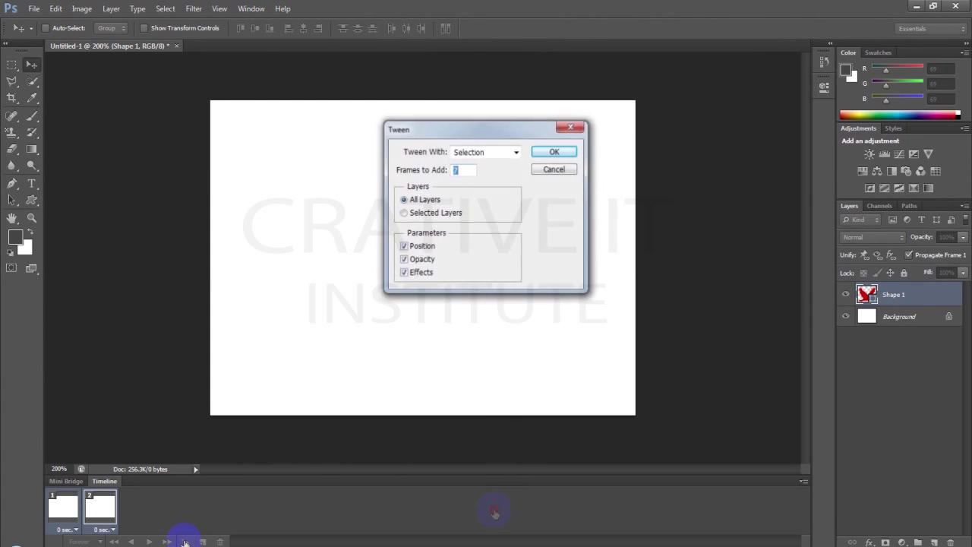
key("Return")
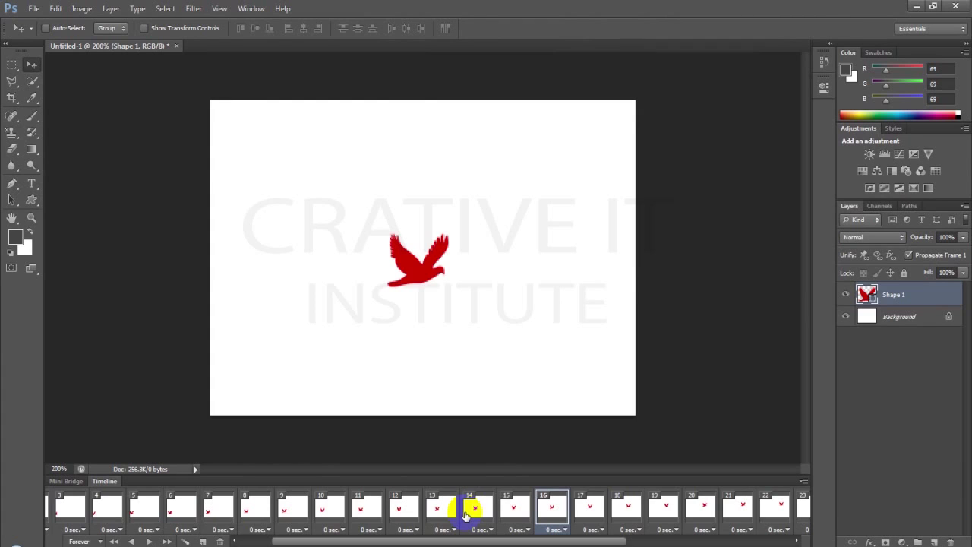
Step: Set all bird animation frames to a 0.1-second delay and play the animation
left_click_drag(549, 540, 713, 540)
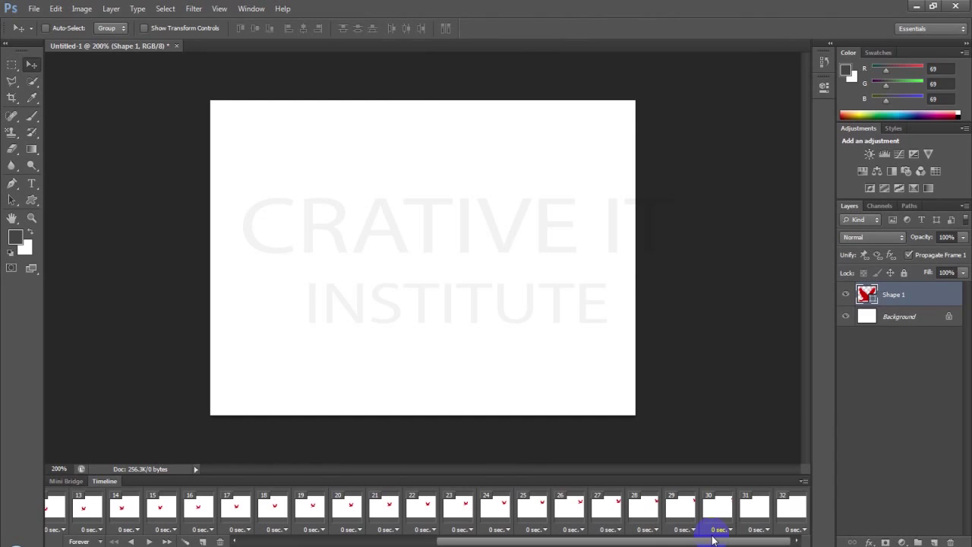
left_click(149, 541)
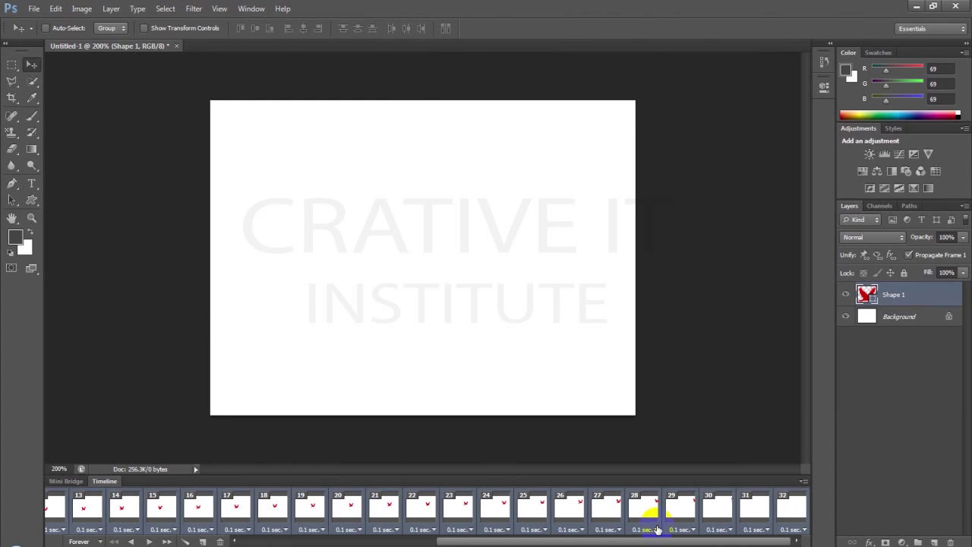
left_click(151, 540)
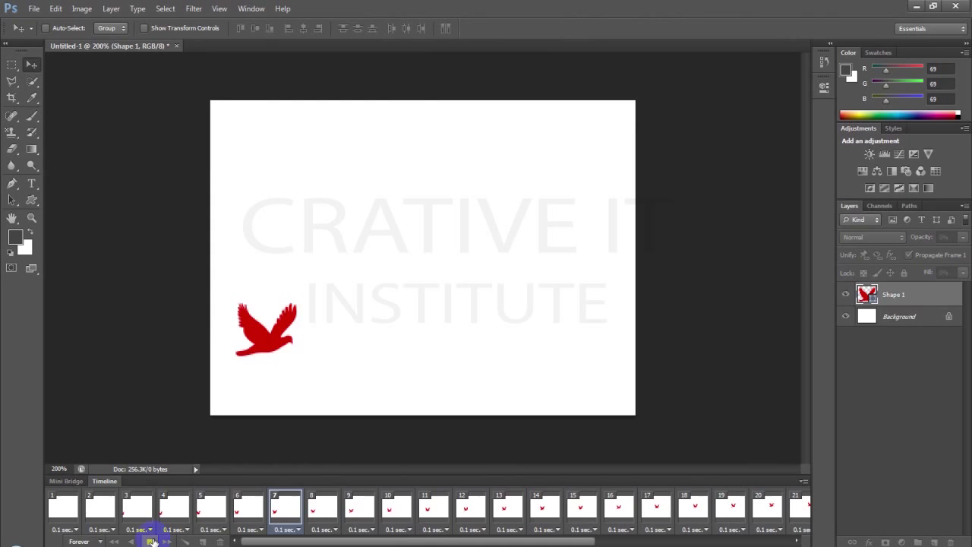
left_click(151, 540)
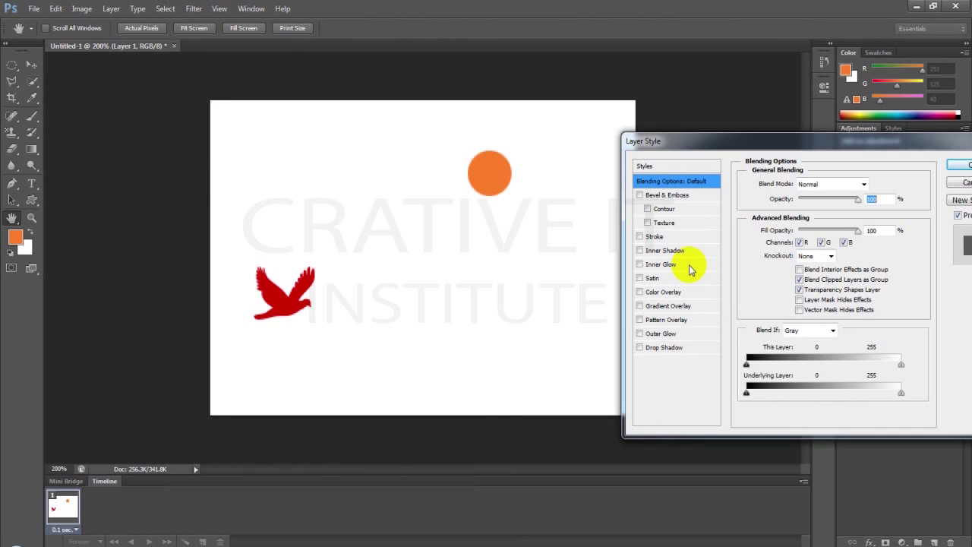
Step: Apply an orange Outer Glow layer style to the orange circle
left_click(659, 333)
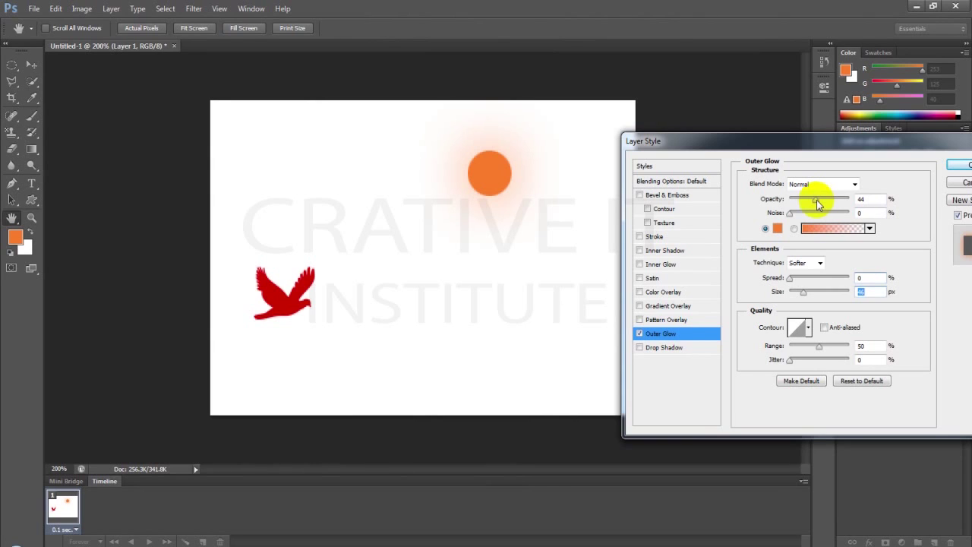
key("Return")
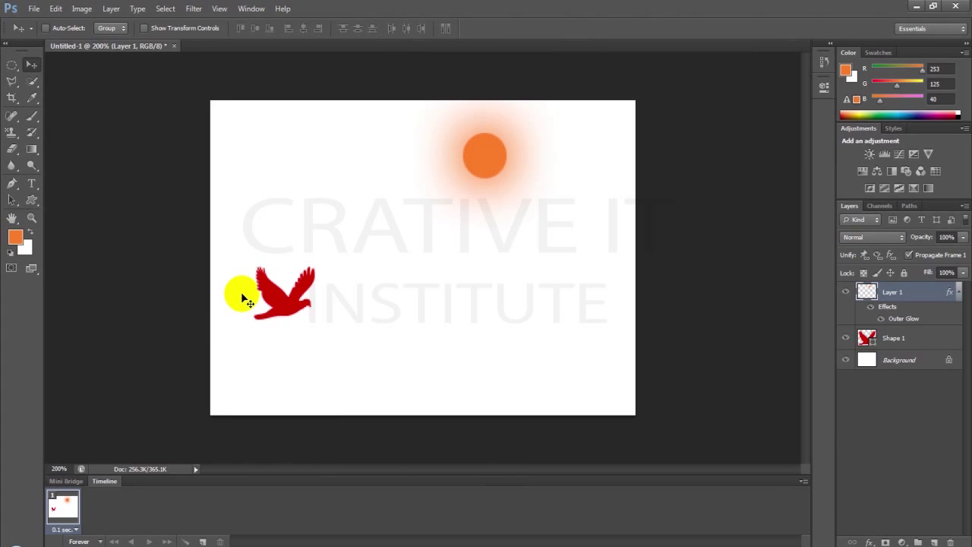
Step: Move the glowing sun near the canvas's upper-right corner and tween its descent together with the bird's flight across the canvas
left_click_drag(479, 167, 524, 161)
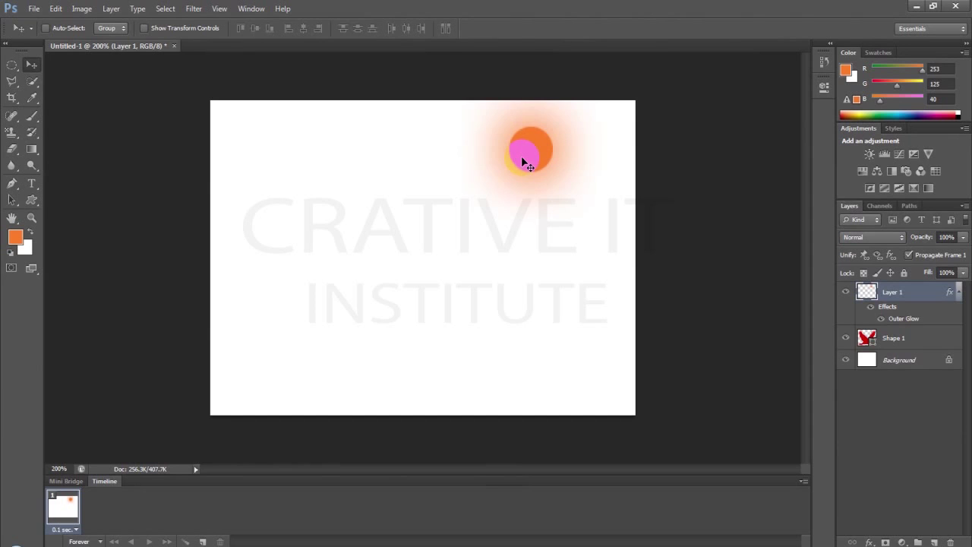
left_click_drag(524, 163, 707, 179)
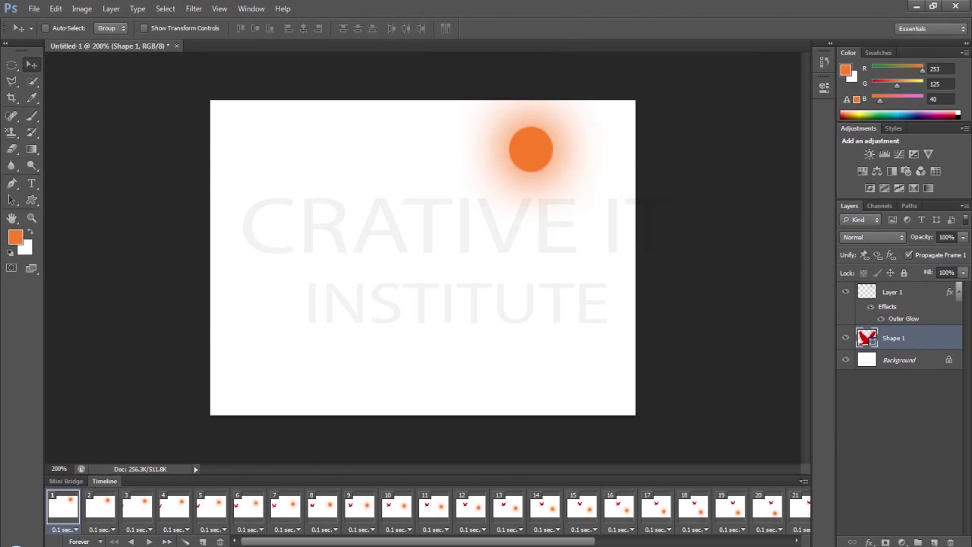
left_click(766, 535)
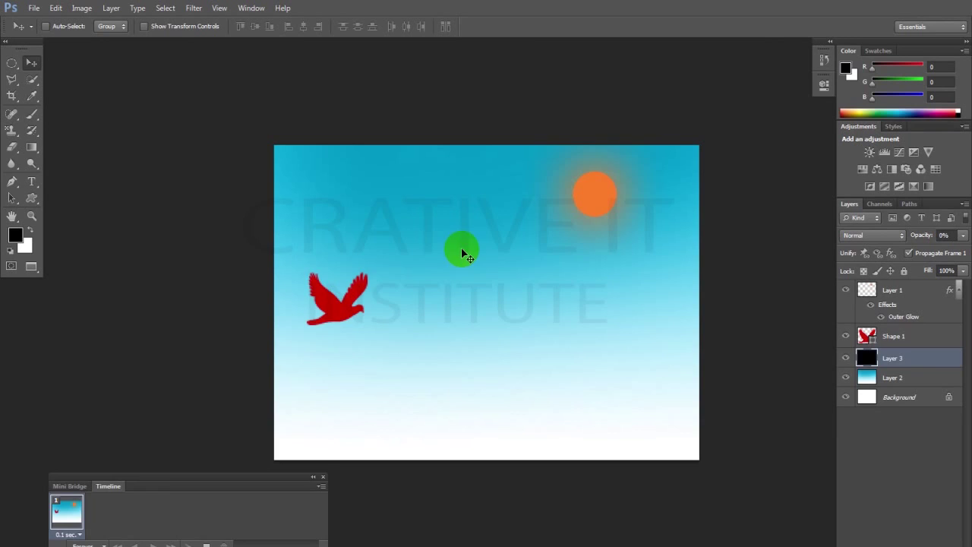
Step: Place the bird outside the canvas's left edge in frame 1, and move the bird past the right edge and the sun below the canvas in frame 2
left_click_drag(349, 306, 205, 307)
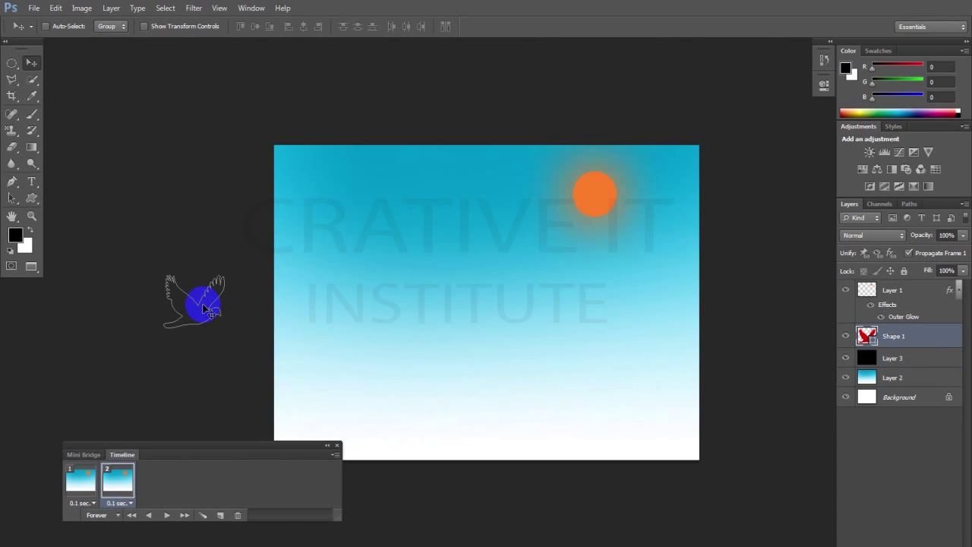
left_click_drag(205, 308, 617, 211)
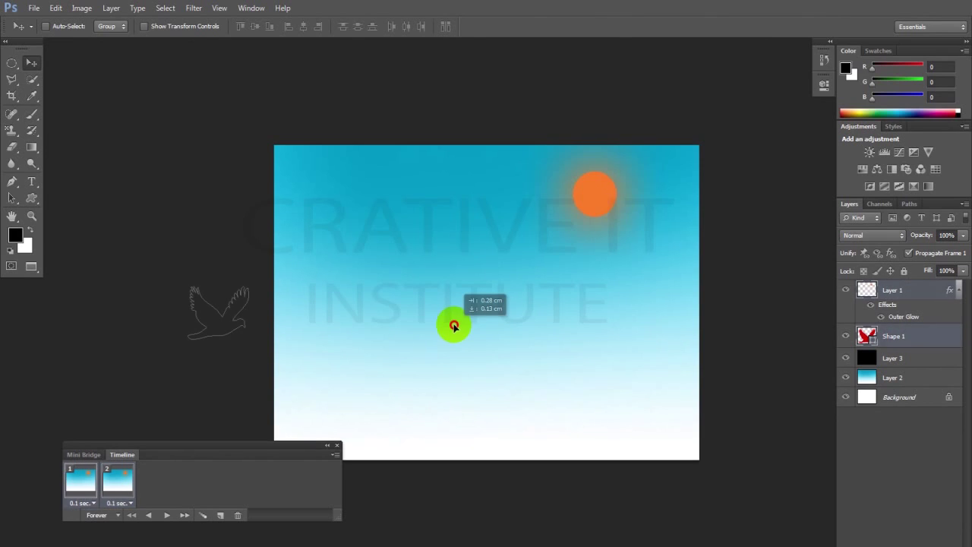
left_click_drag(453, 325, 454, 327)
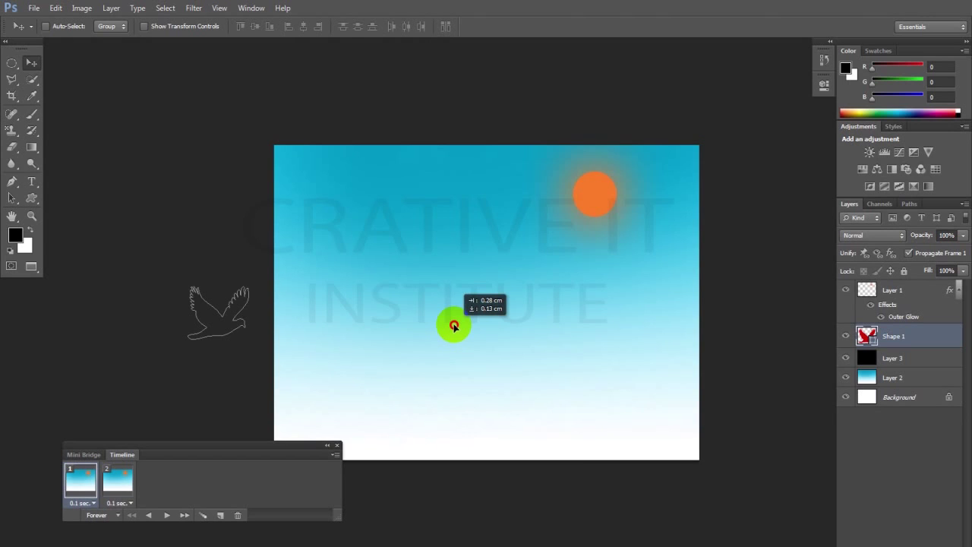
Step: Set the black layer's opacity to 100% in frame 2, tween the two frames into 32 and play the sunset animation
left_click(914, 360)
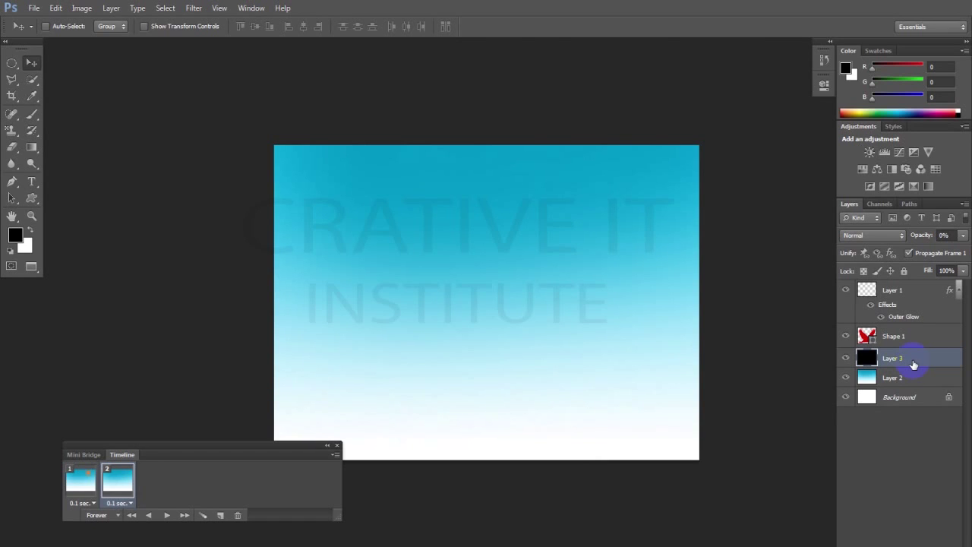
left_click_drag(917, 235, 929, 239)
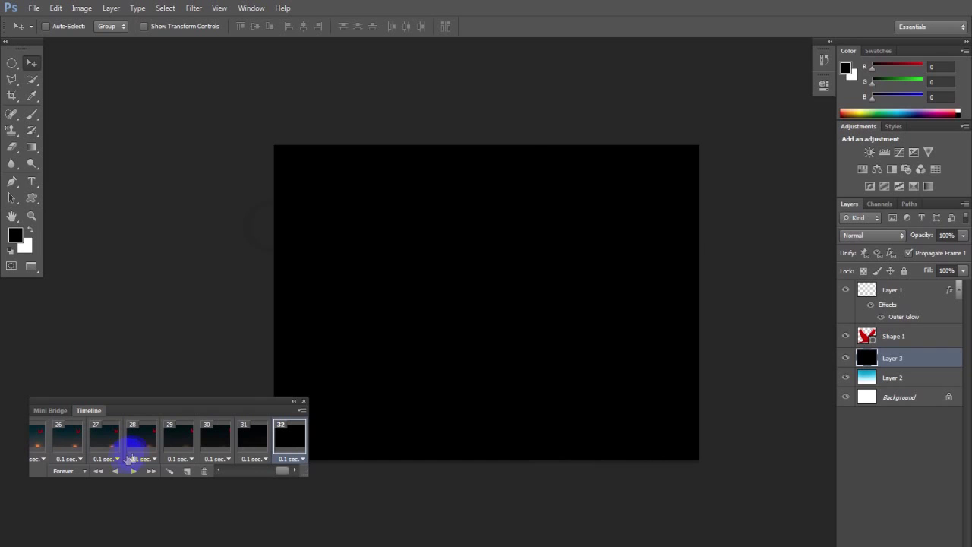
left_click(135, 471)
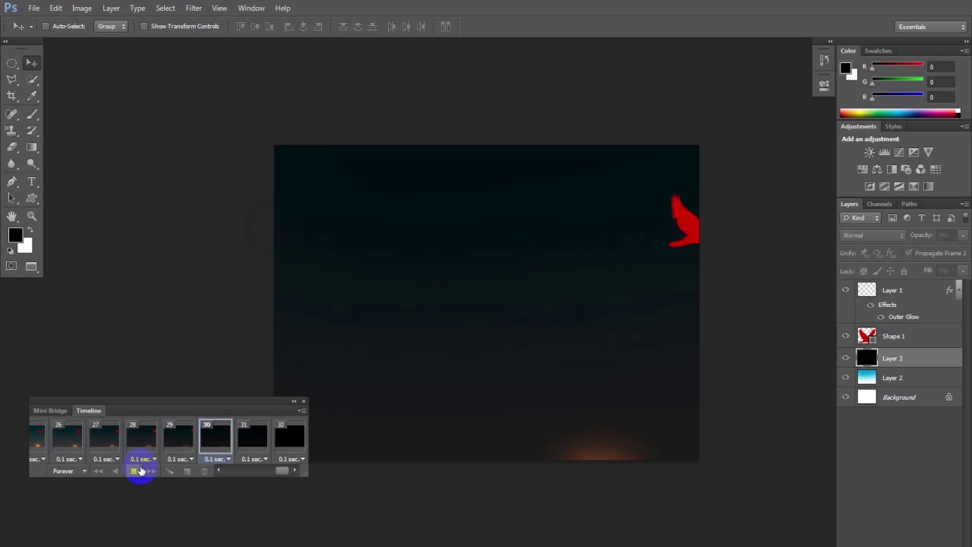
Step: Set the last frame's delay to 2 seconds and play the animation again
left_click(302, 454)
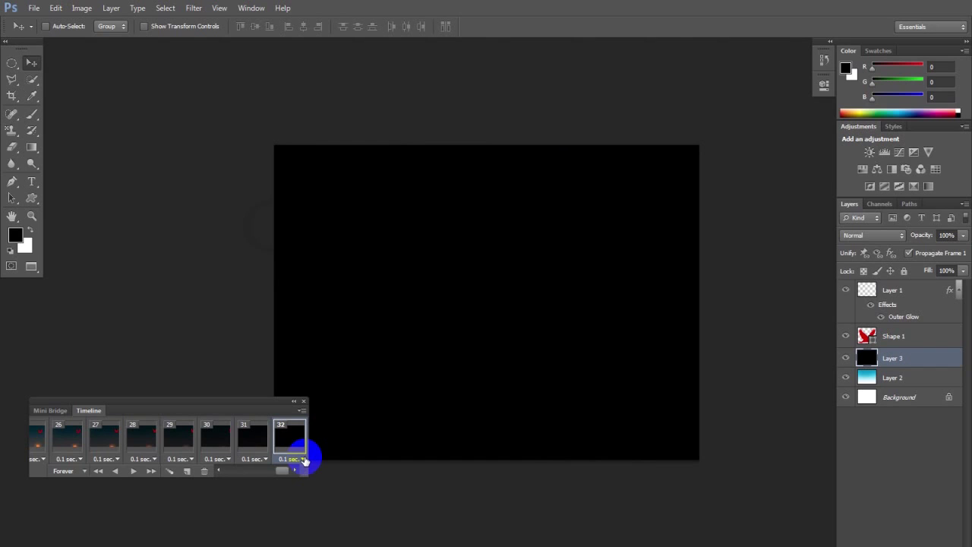
left_click(133, 471)
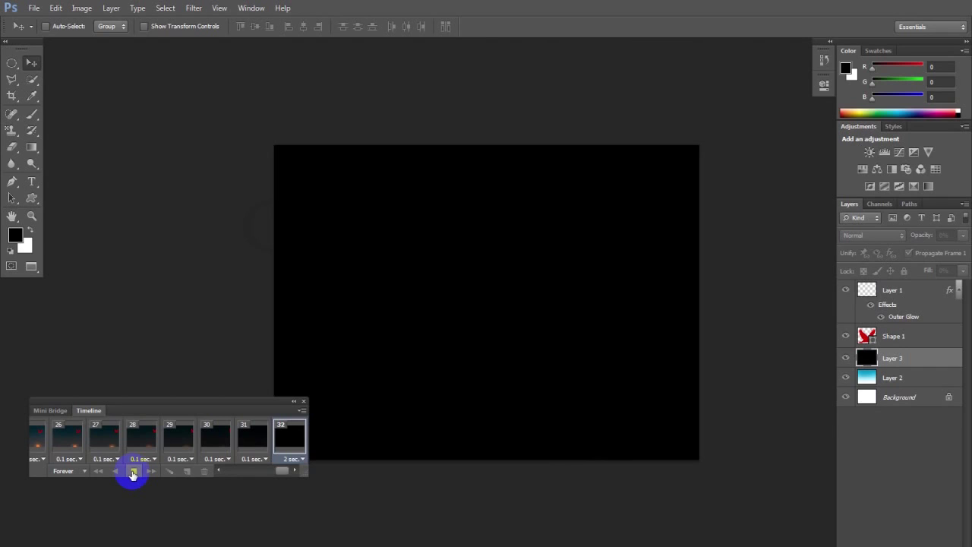
left_click(133, 472)
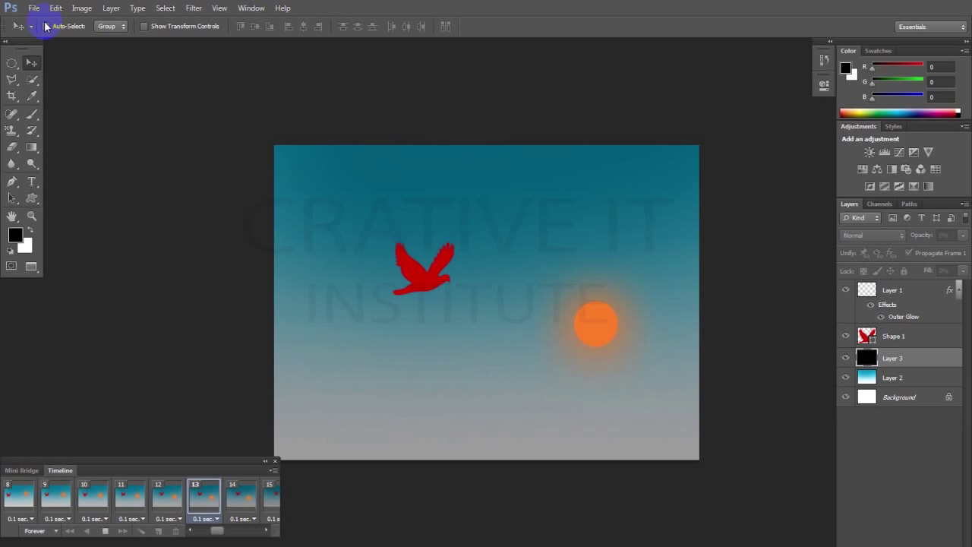
Step: Export the animation for the web as a GIF named Animation on the desktop, looping forever
key("ctrl+alt+shift+s")
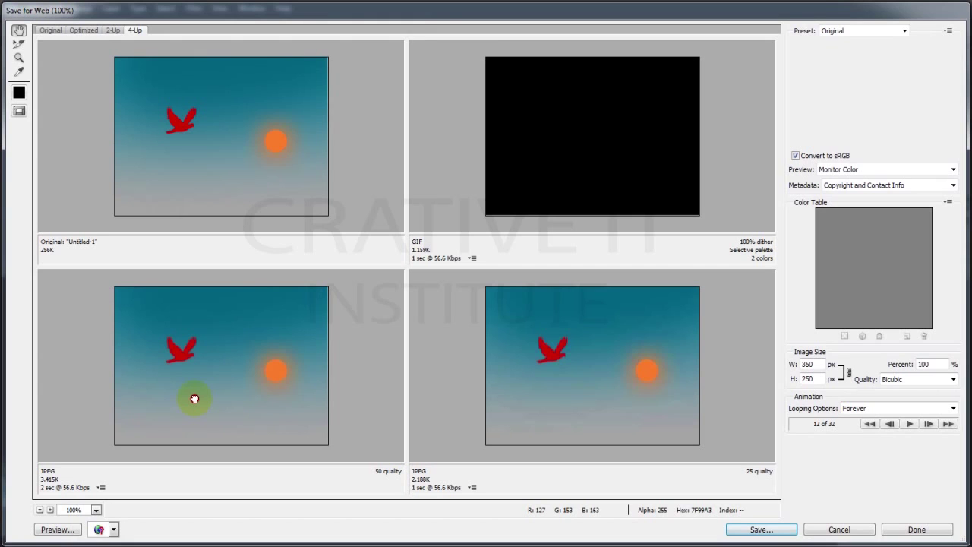
left_click(194, 398)
left_click(869, 47)
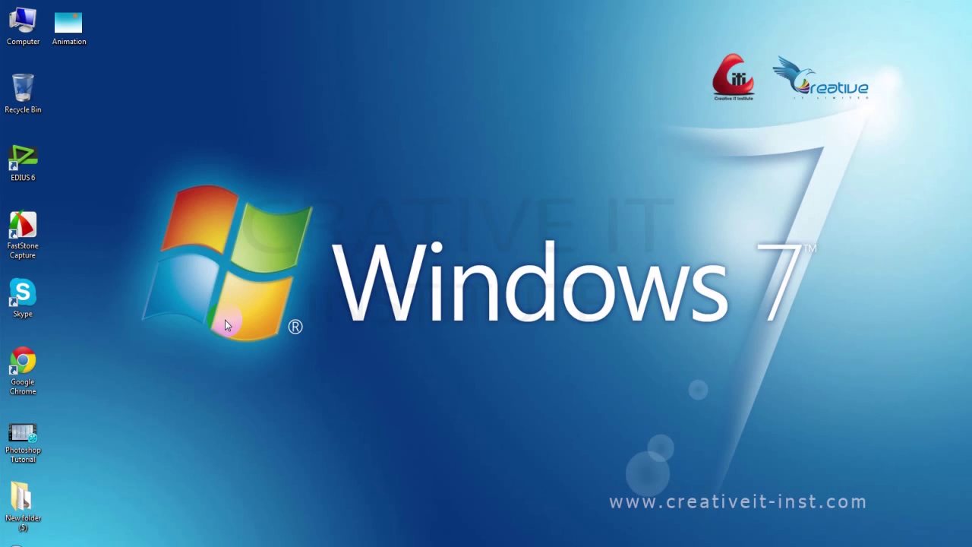
Step: Switch to Firefox and open Animation.gif in a new tab to preview it
left_click(294, 410)
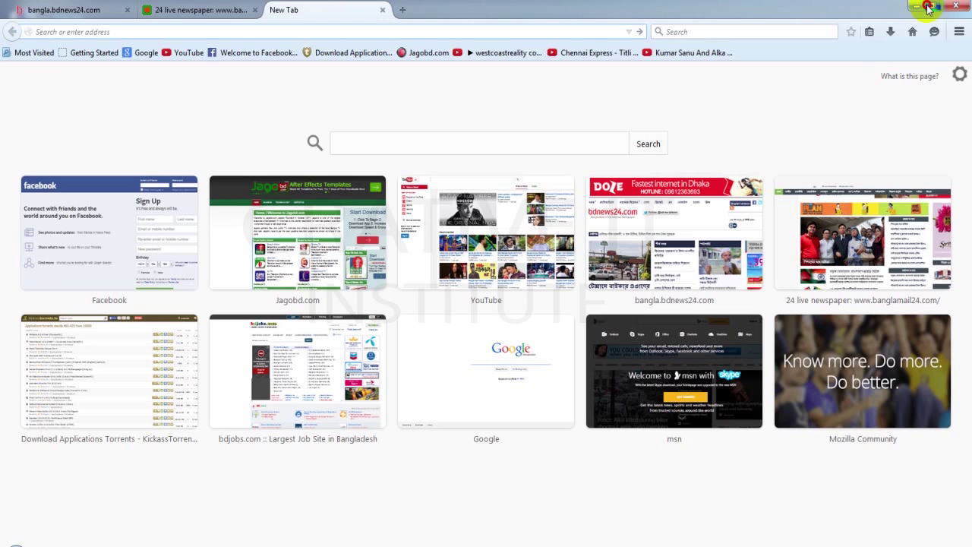
left_click(928, 7)
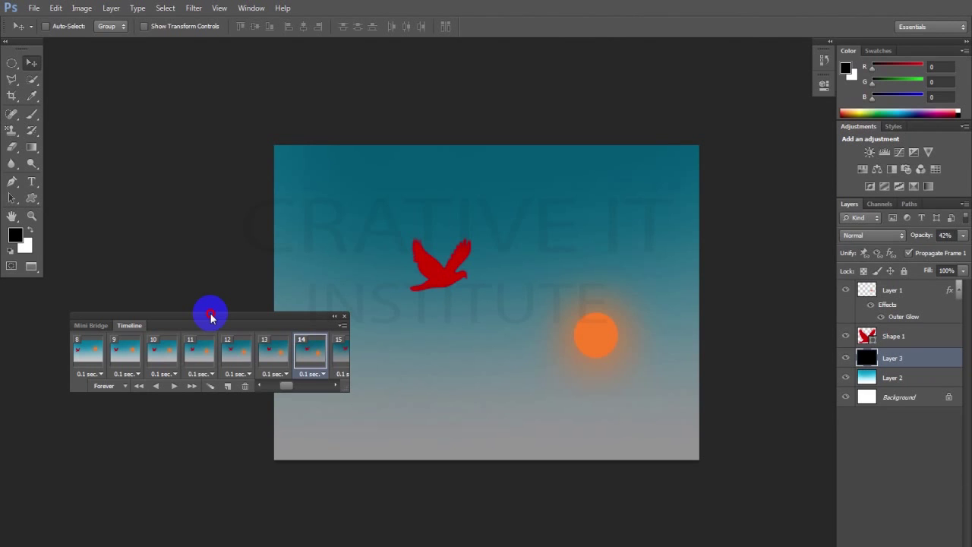
Step: Return to Photoshop, cycle through full screen to the standard screen mode and maximize the application window
left_click_drag(211, 317, 199, 310)
key("f")
key("f")
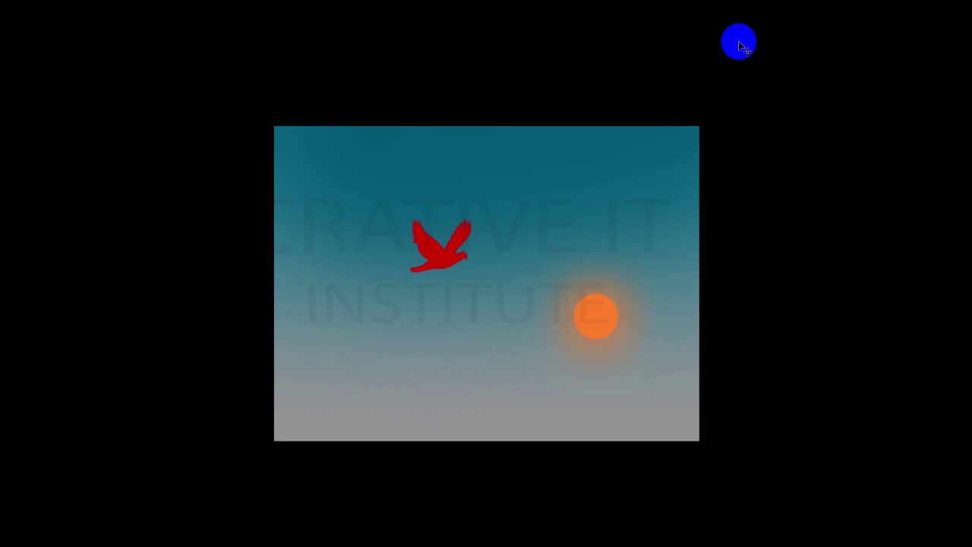
left_click(739, 46)
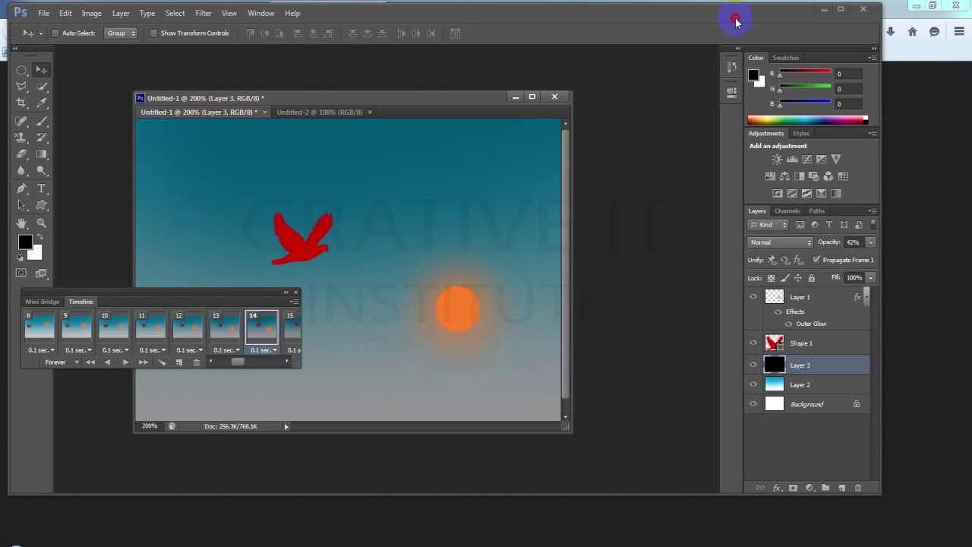
double_click(736, 20)
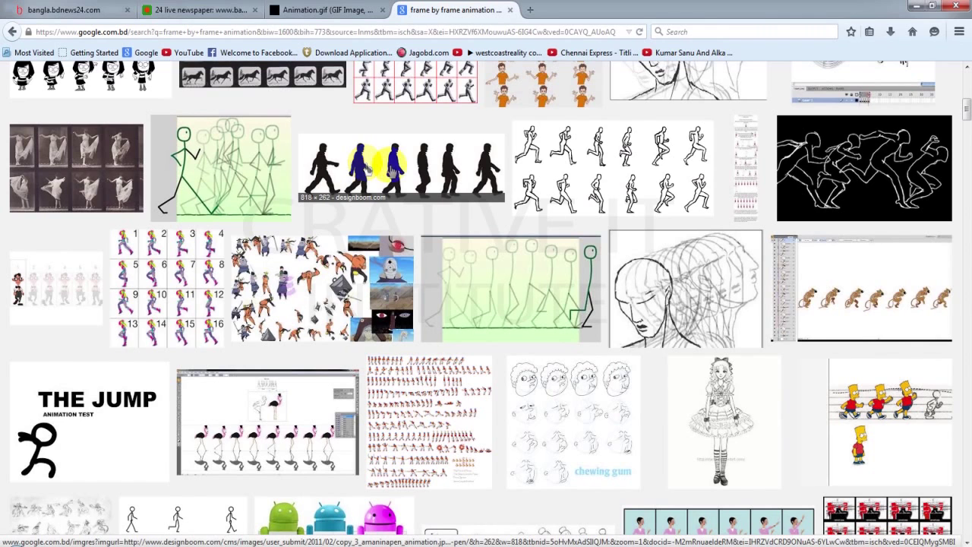
Step: Bring the six-pose walking silhouette from the image search into a new Photoshop document and cut each pose onto its own layer
left_click(367, 168)
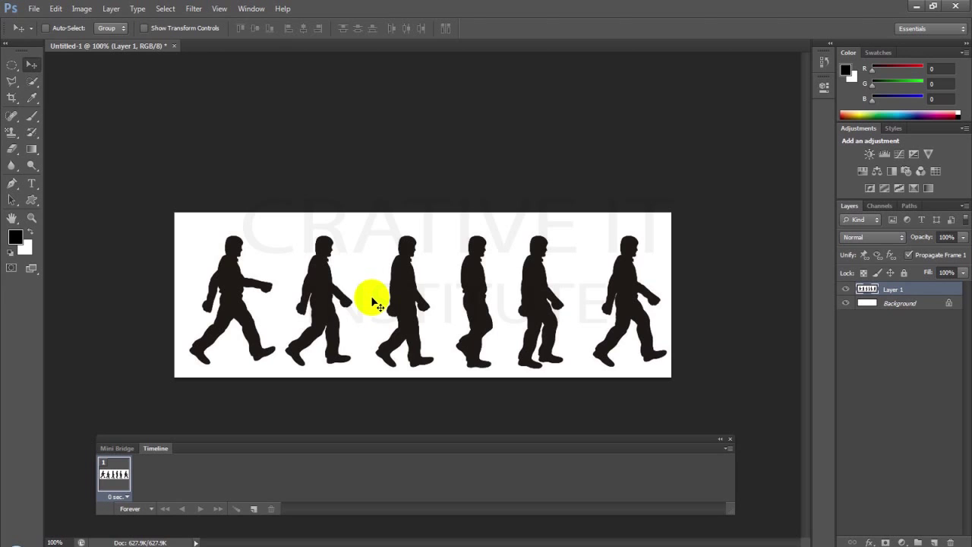
left_click_drag(175, 212, 282, 384)
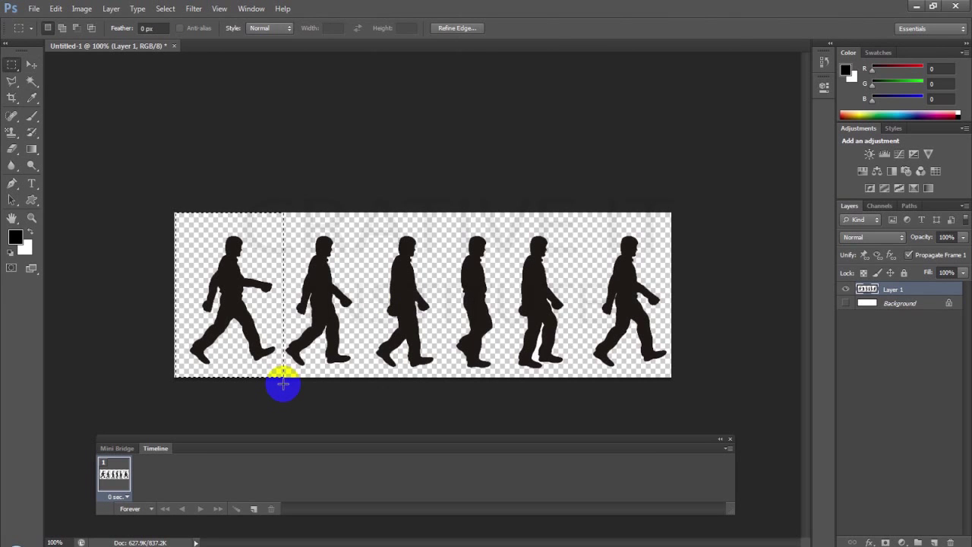
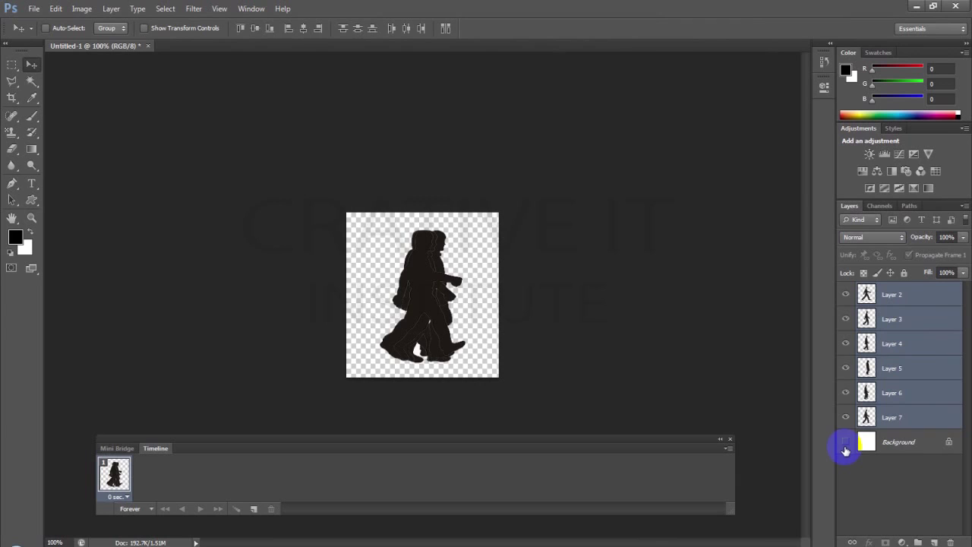
Step: Build a six-frame walk cycle over the white background with one pose per frame, and play it with 0.1-second delays
left_click(845, 448, "alt")
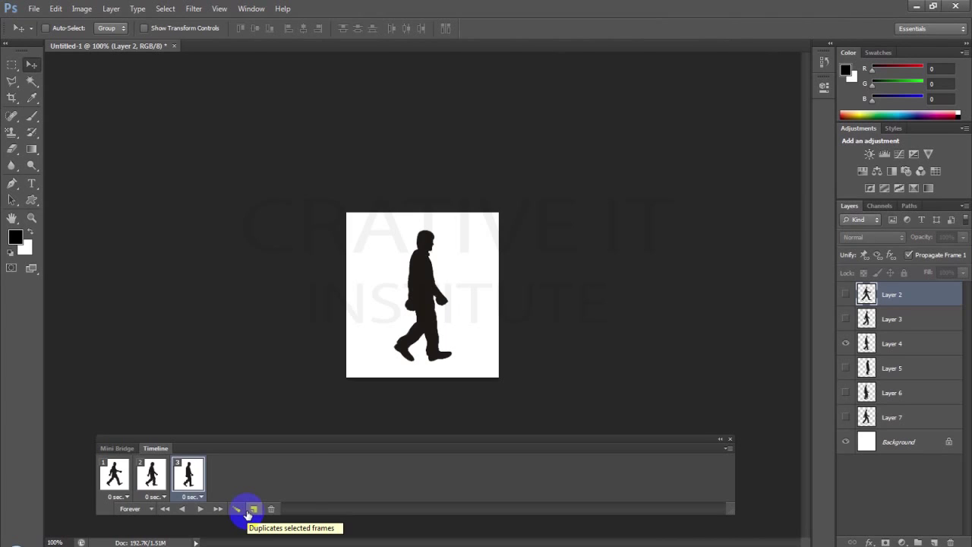
left_click(846, 395)
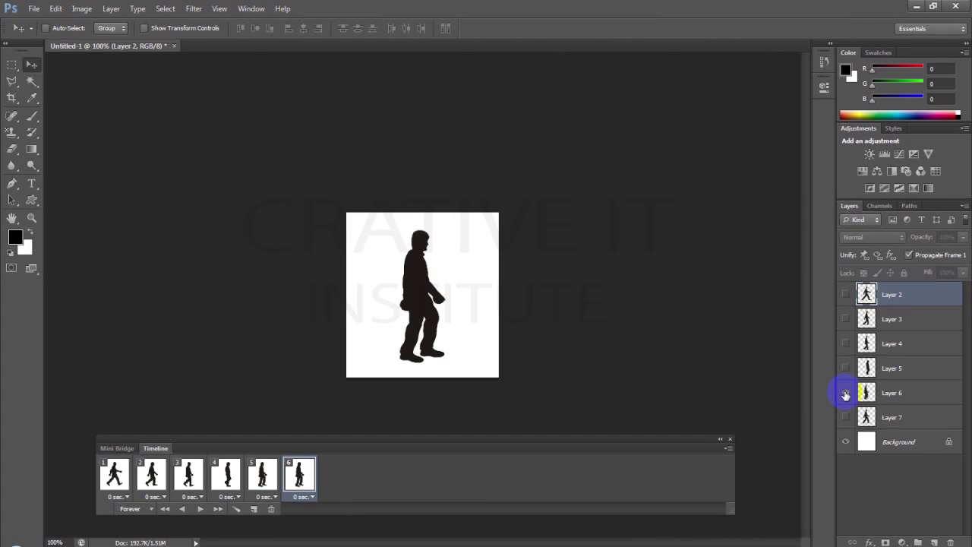
left_click(200, 510)
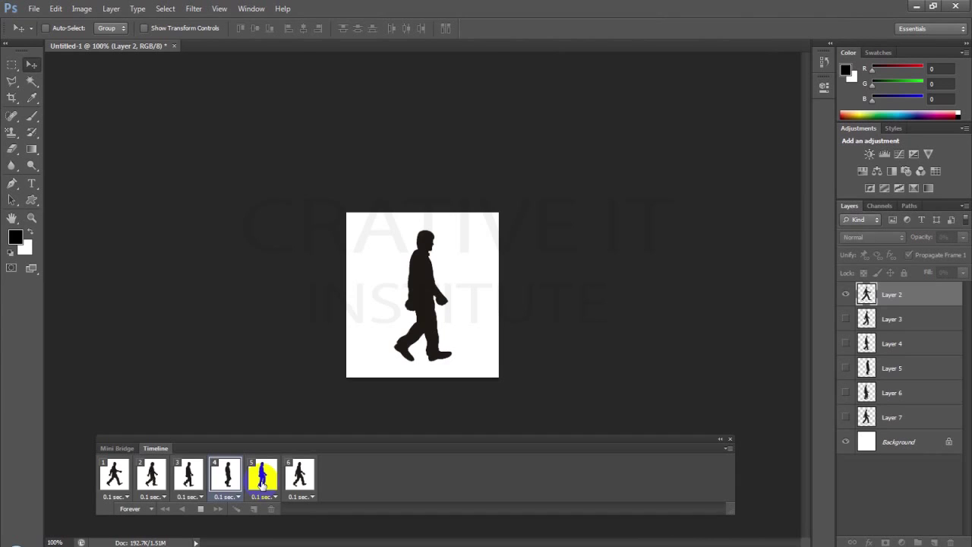
left_click(262, 481)
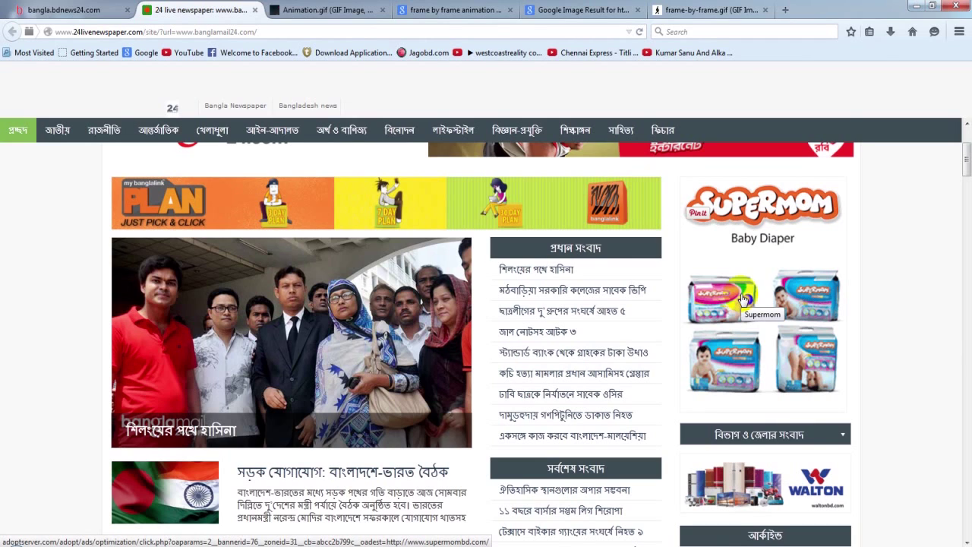
Step: Switch to Firefox and examine the banner ads on the bangla.bdnews24.com page
key("ctrl+shift+Tab")
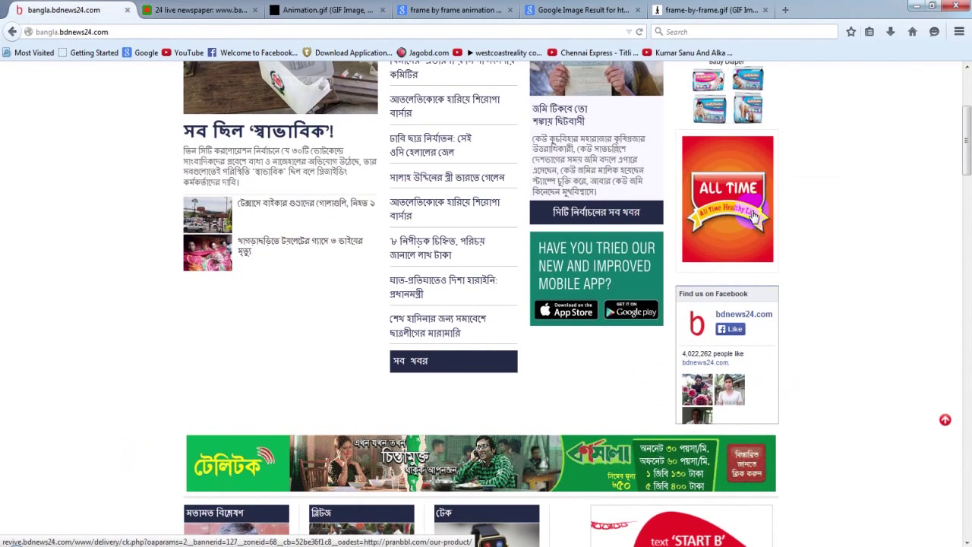